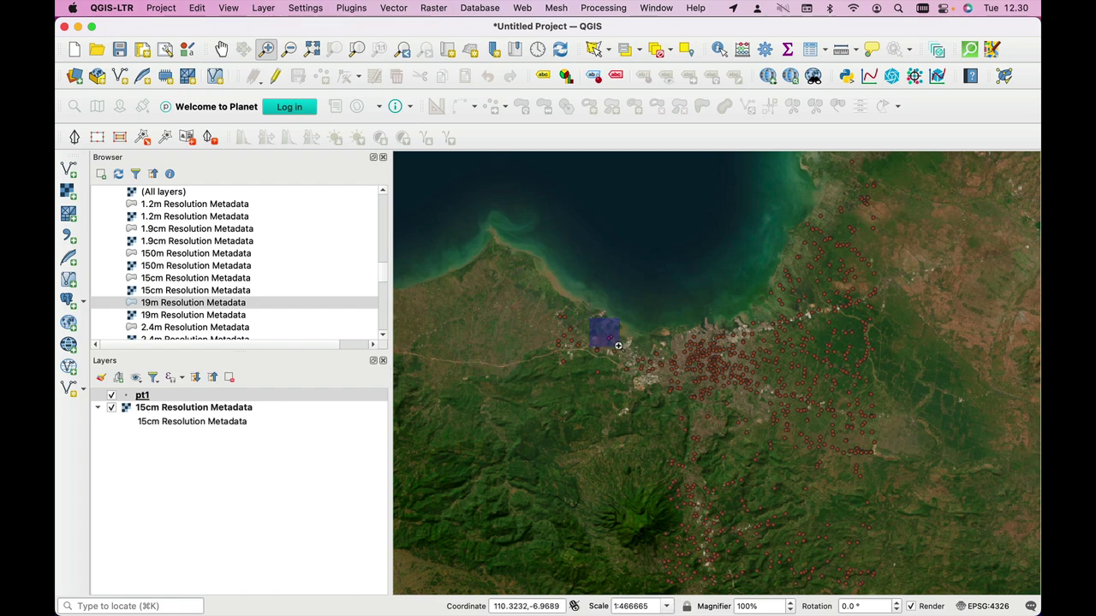
# Step: Style the pt1 point layer with the "effect drop shadow" marker symbol
pyautogui.rightClick(639, 376)
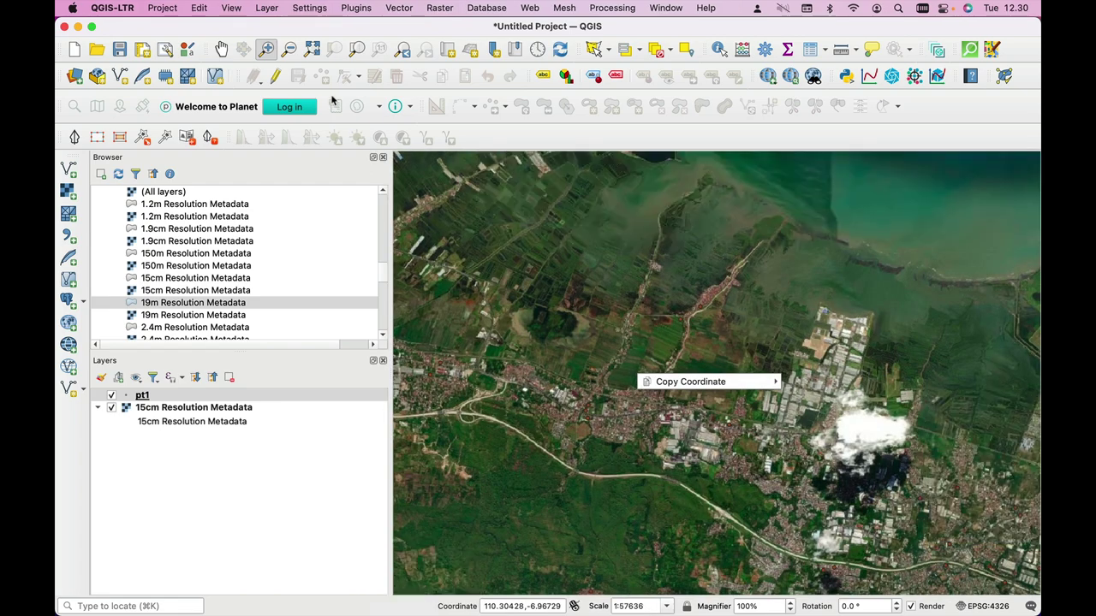
pyautogui.press('Escape')
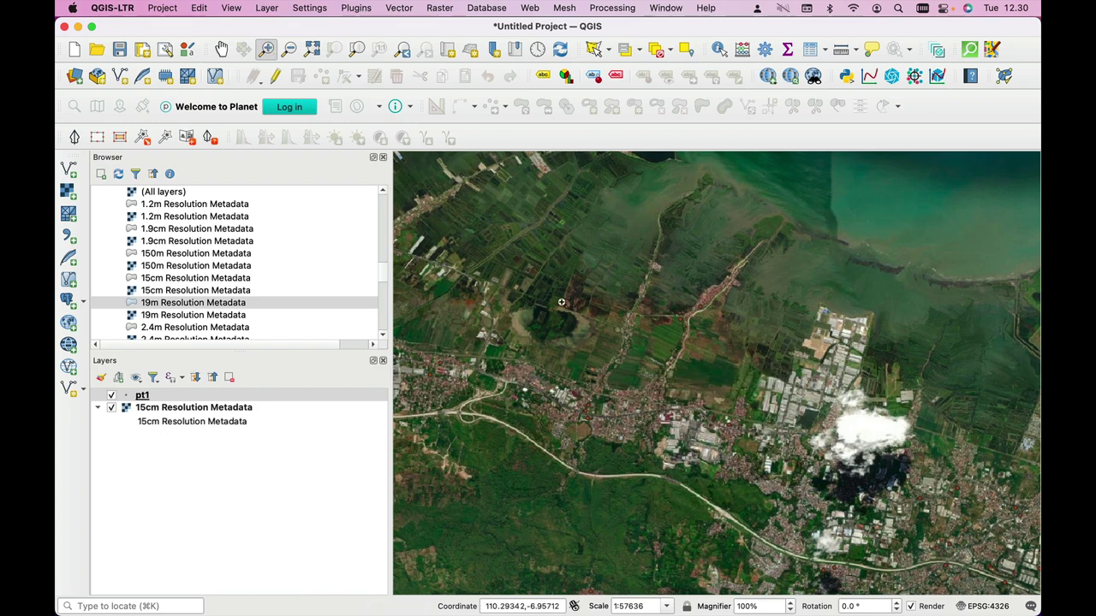
pyautogui.moveTo(595, 314); pyautogui.dragTo(696, 378)
pyautogui.doubleClick(143, 396)
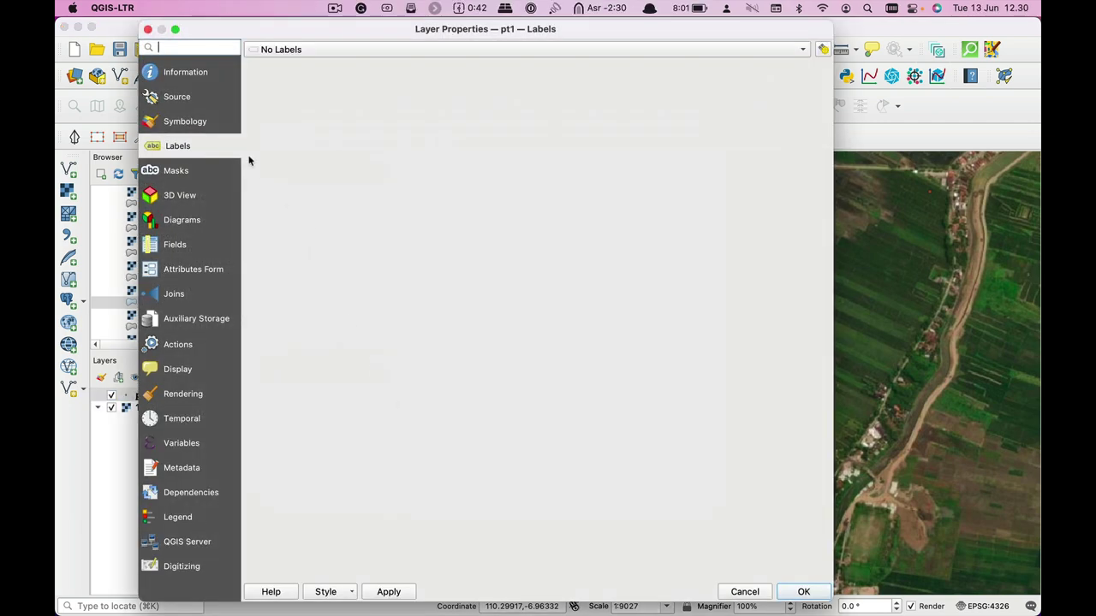
pyautogui.click(187, 122)
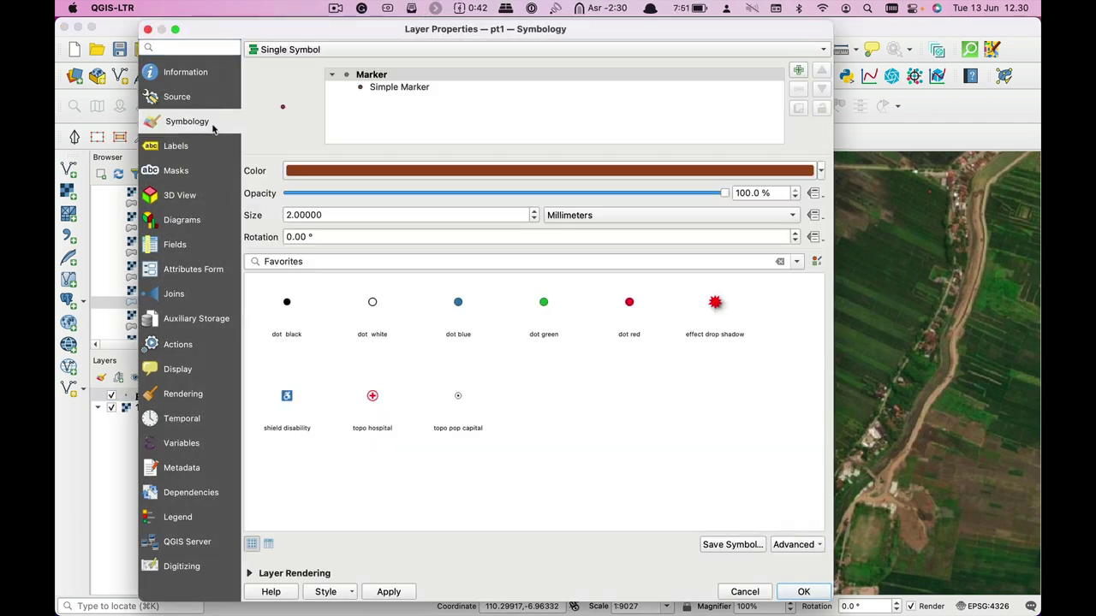
pyautogui.click(715, 304)
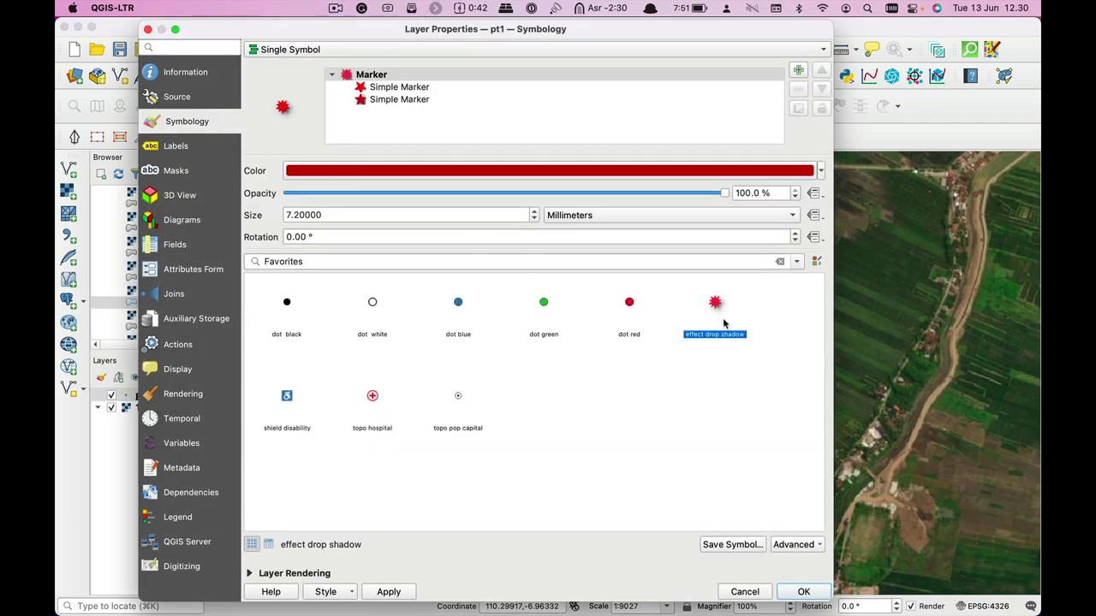
pyautogui.click(801, 590)
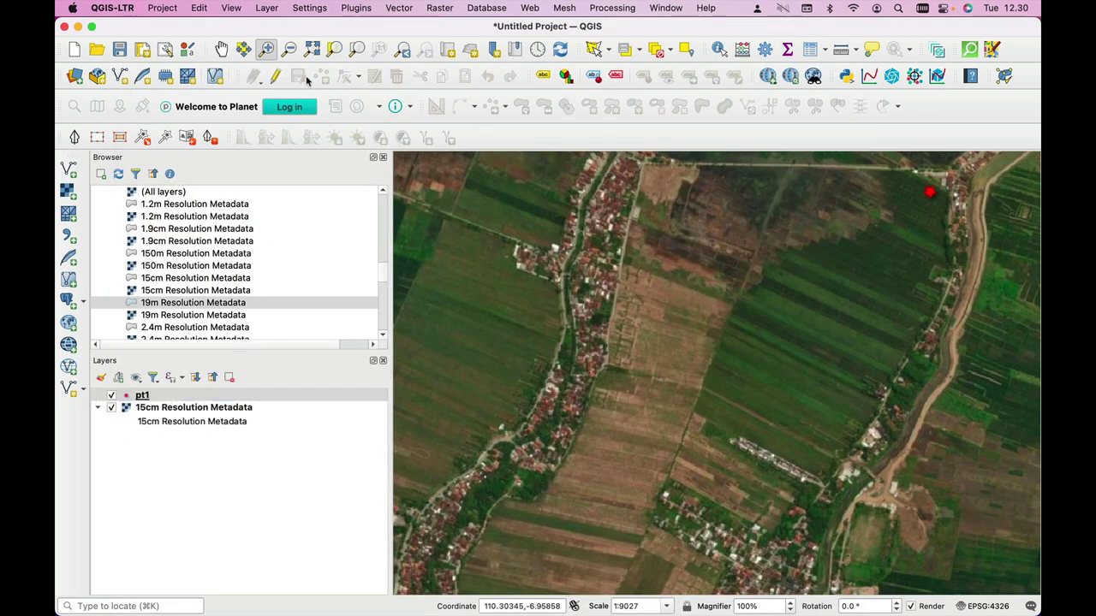
# Step: Examine the rice field around the pt1 marker beside the village and river at close range
pyautogui.click(221, 49)
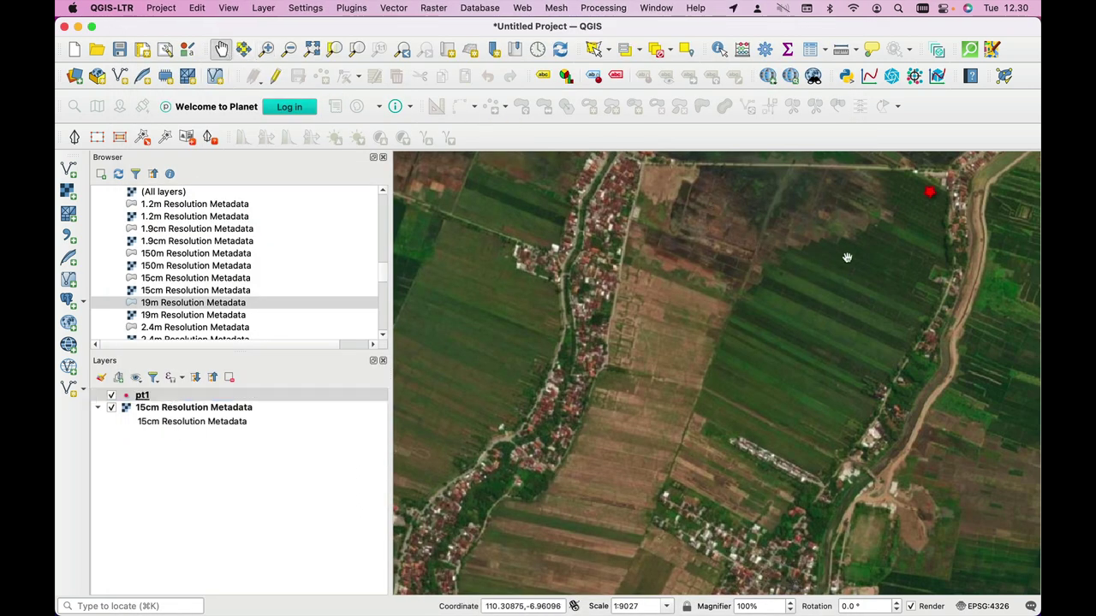
pyautogui.moveTo(846, 258); pyautogui.dragTo(734, 392)
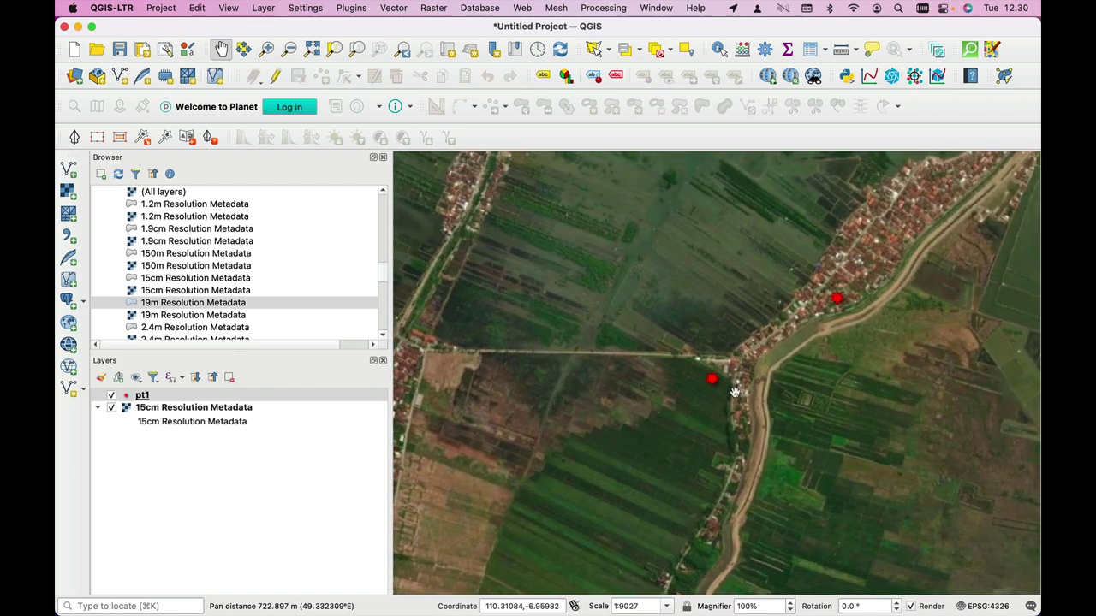
pyautogui.scroll(1, 734, 392)
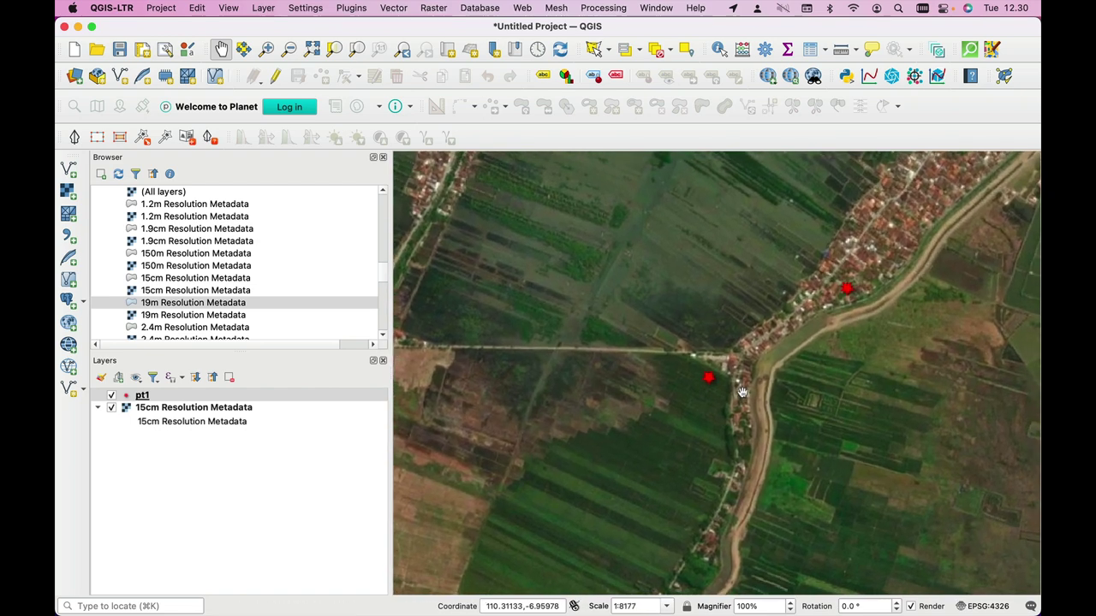
pyautogui.scroll(1, 742, 392)
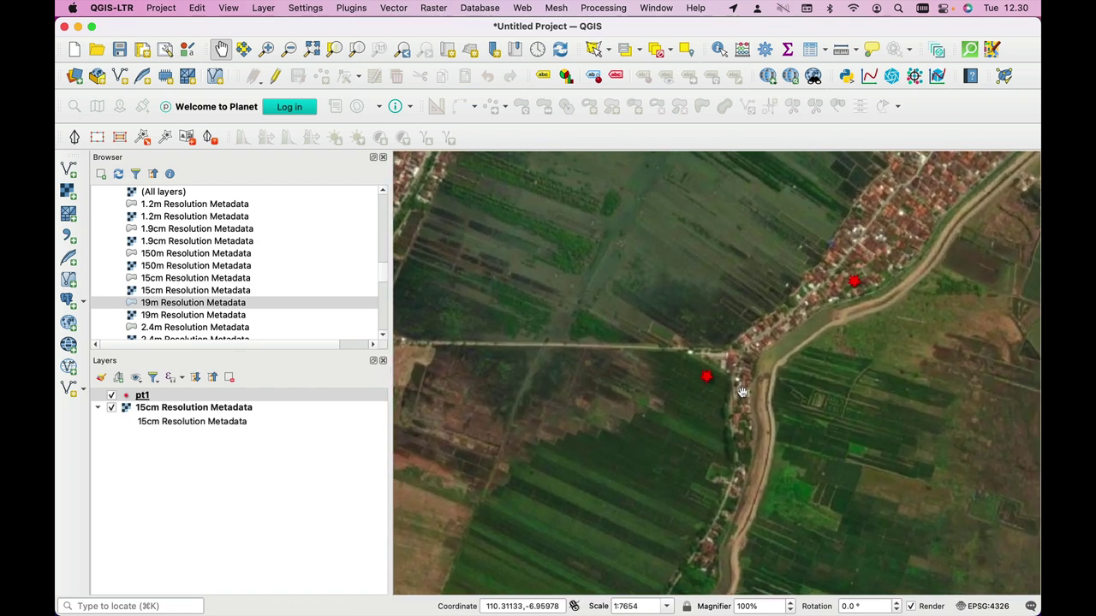
pyautogui.scroll(2, 742, 392)
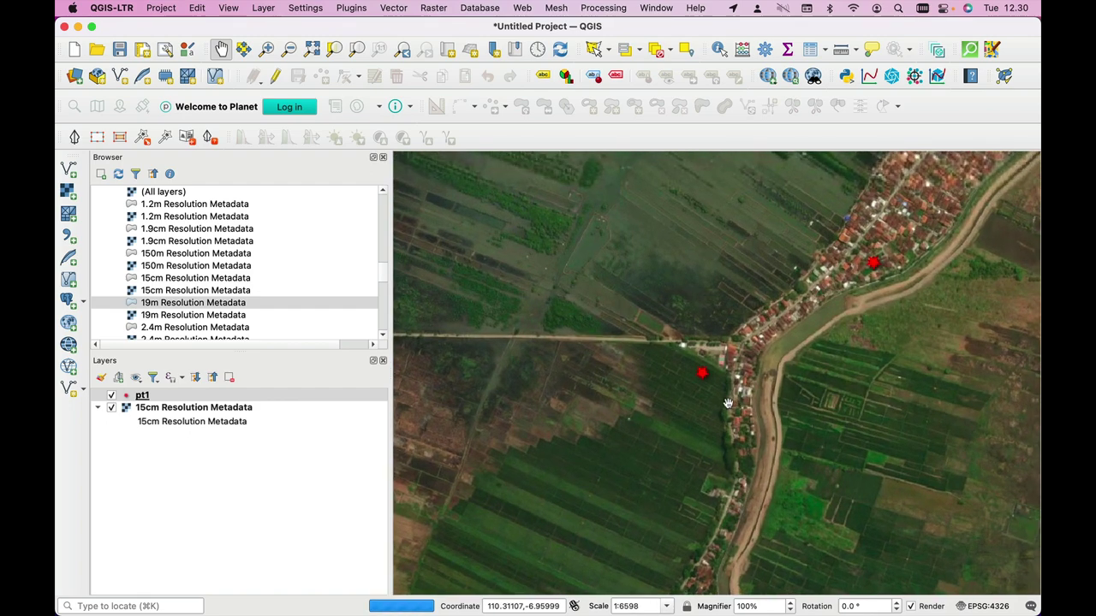
pyautogui.scroll(10, 728, 403)
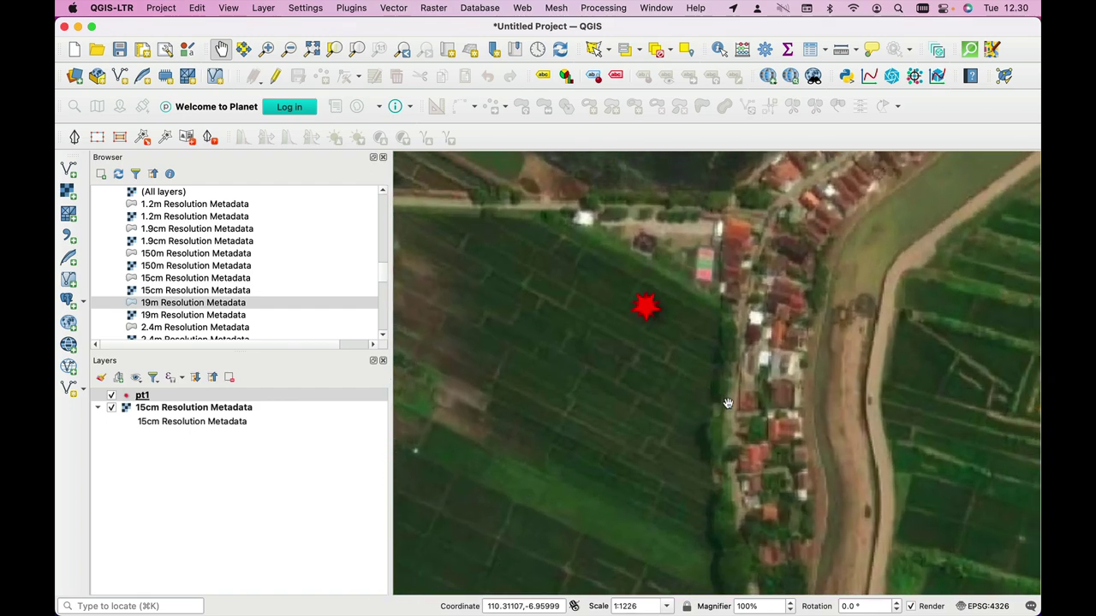
pyautogui.moveTo(633, 306); pyautogui.dragTo(663, 376)
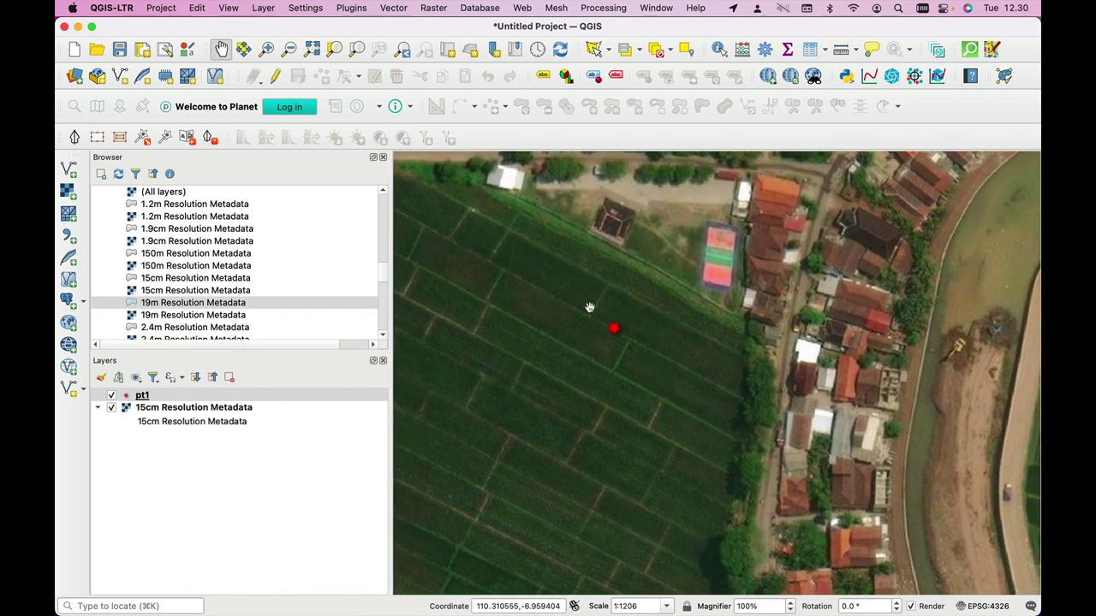
pyautogui.click(262, 12)
pyautogui.moveTo(271, 60)
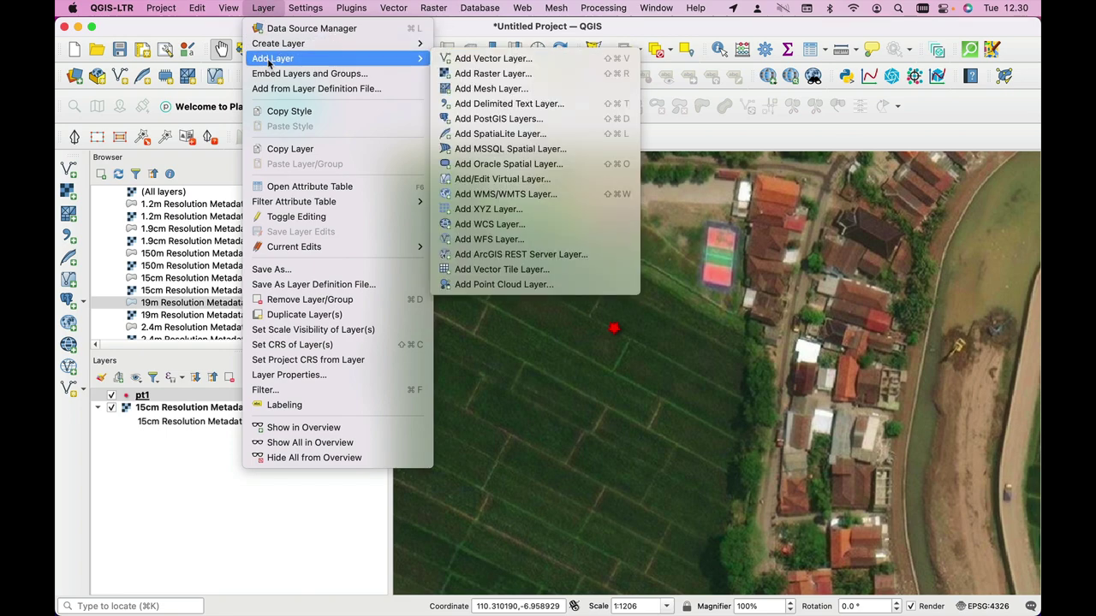
pyautogui.click(476, 58)
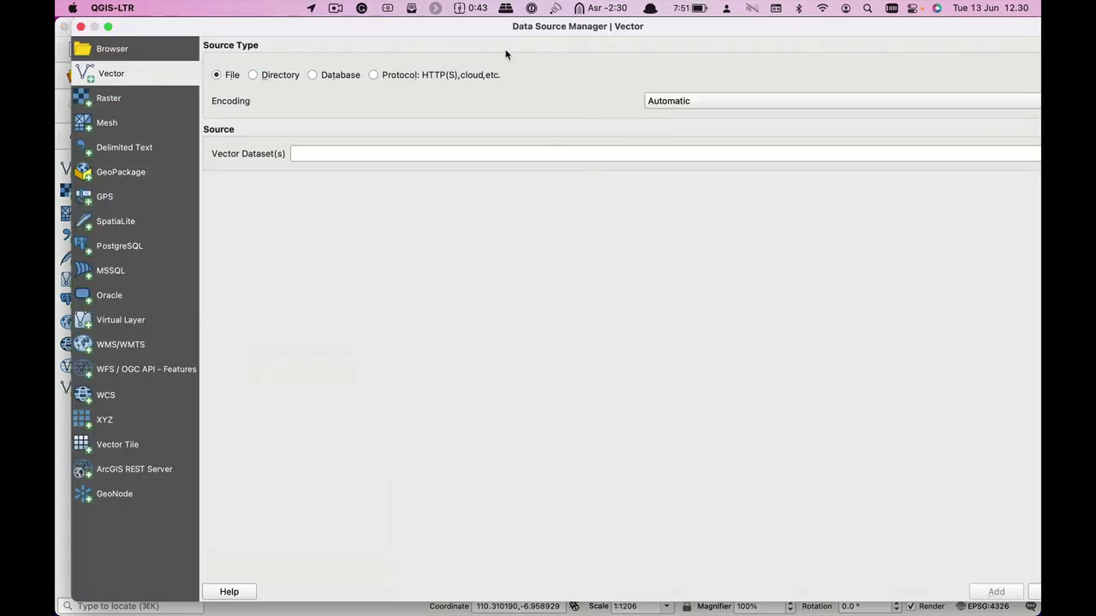
pyautogui.moveTo(561, 27); pyautogui.dragTo(500, 26)
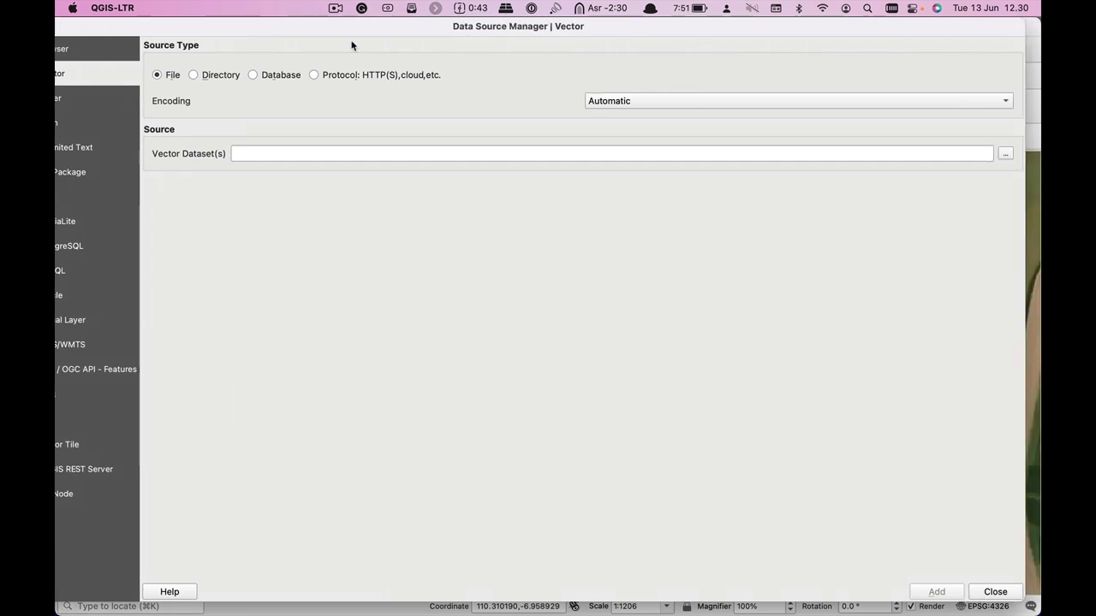
pyautogui.moveTo(315, 27); pyautogui.dragTo(433, 57)
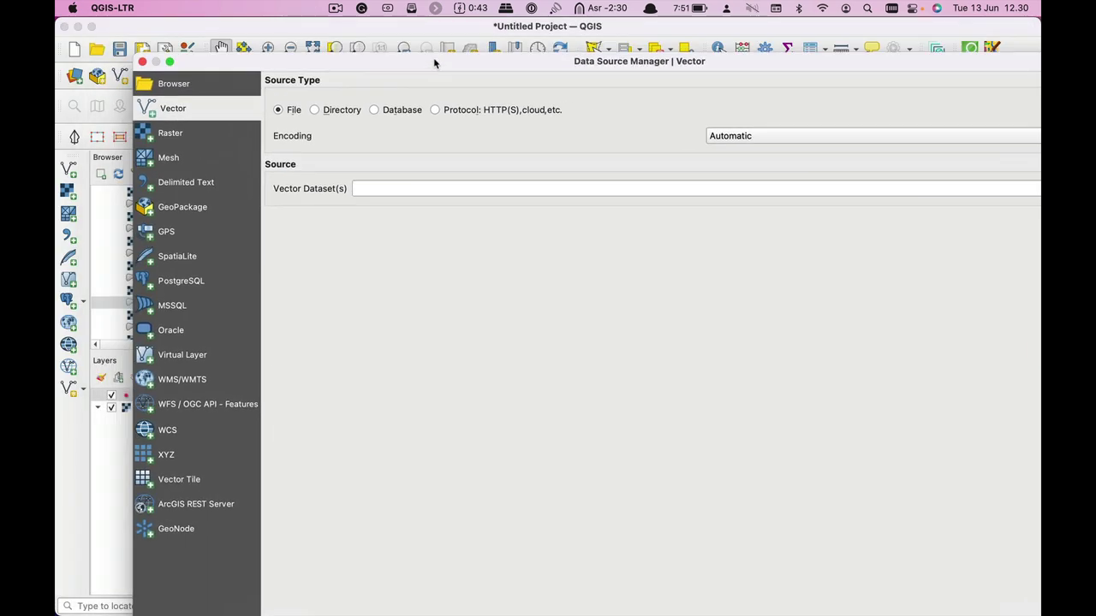
pyautogui.click(142, 63)
# Step: Set up a new shapefile layer named sawah in the Downloads folder with Polygon geometry
pyautogui.click(271, 8)
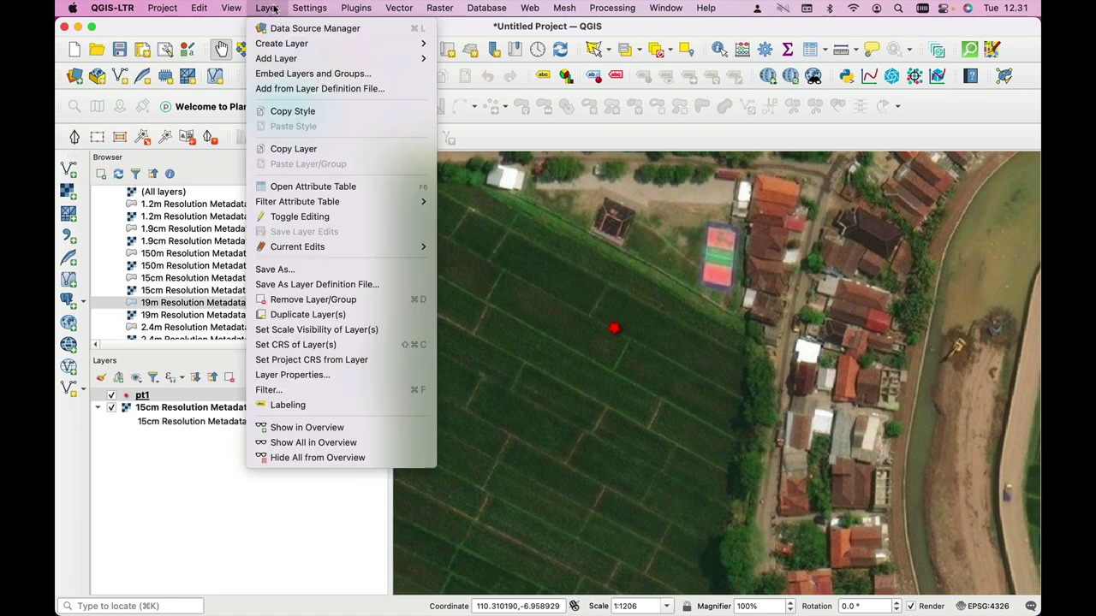
pyautogui.moveTo(402, 43)
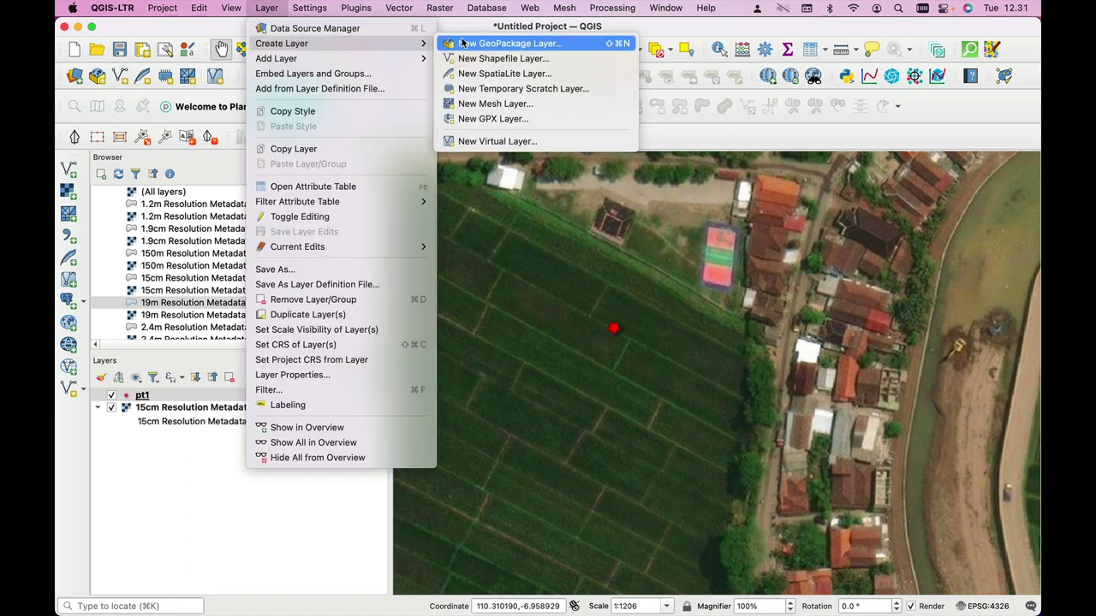
pyautogui.click(483, 59)
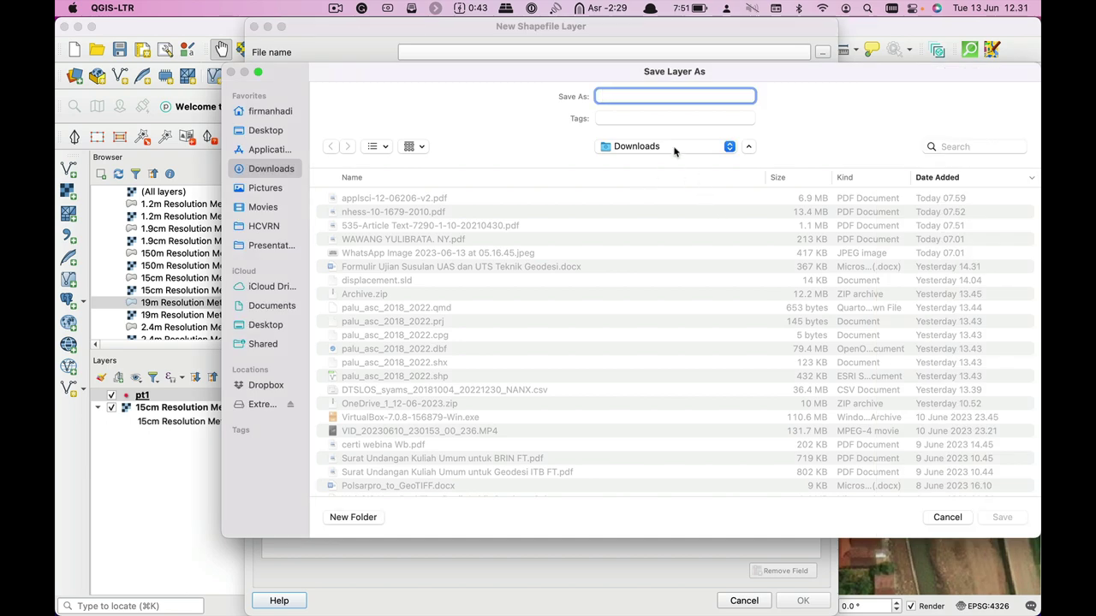
pyautogui.write('sawah')
pyautogui.press('Return')
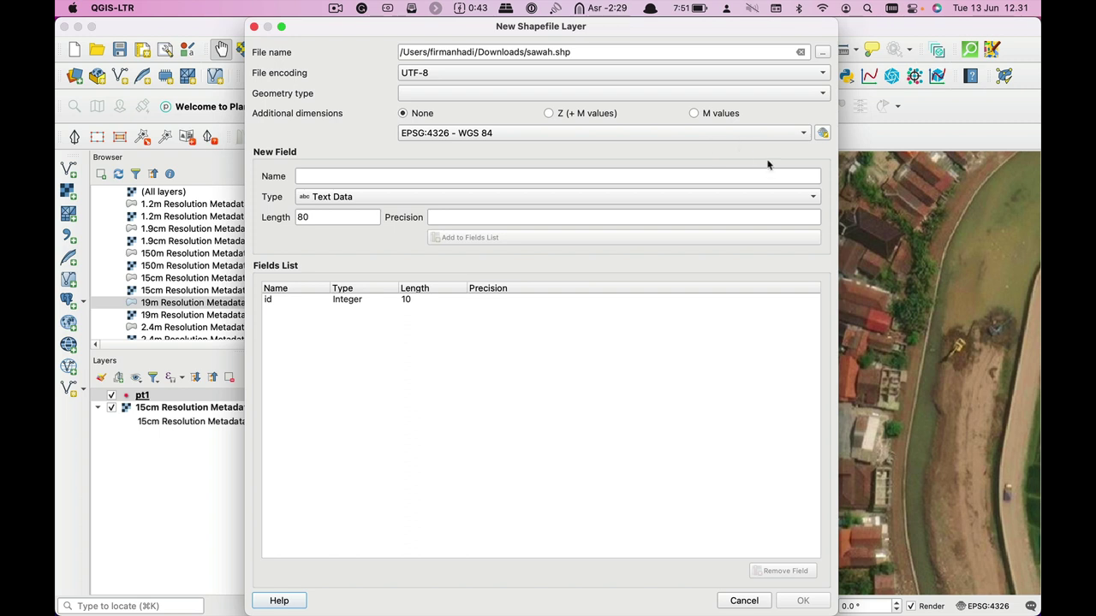
pyautogui.click(710, 94)
pyautogui.click(634, 160)
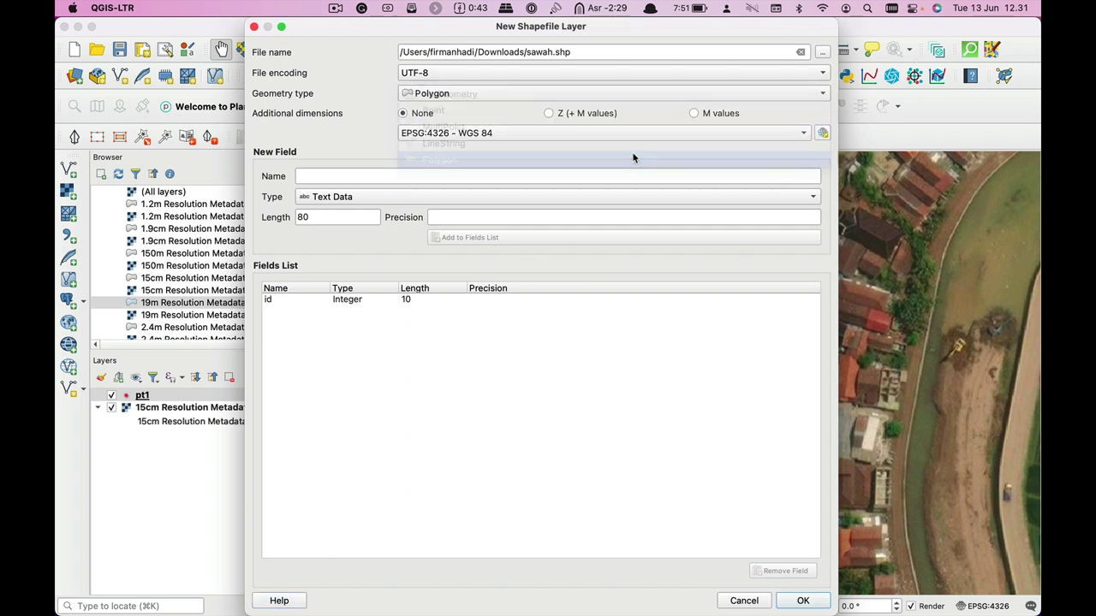
# Step: Add a decimal number field named provitas with length 6 and precision 3, and create the shapefile layer
pyautogui.click(645, 180)
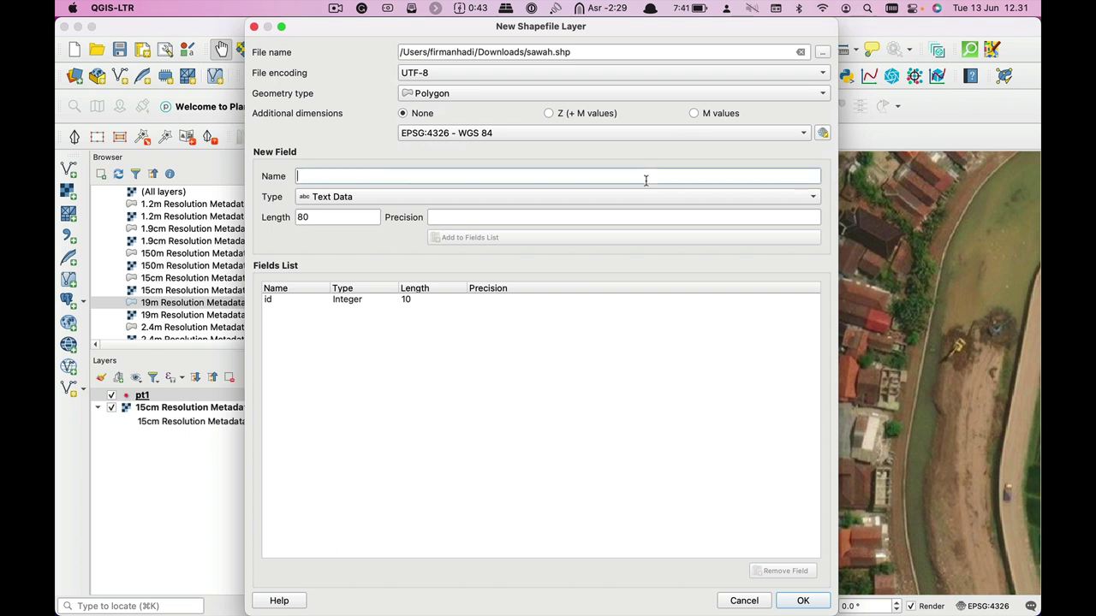
pyautogui.write('pro')
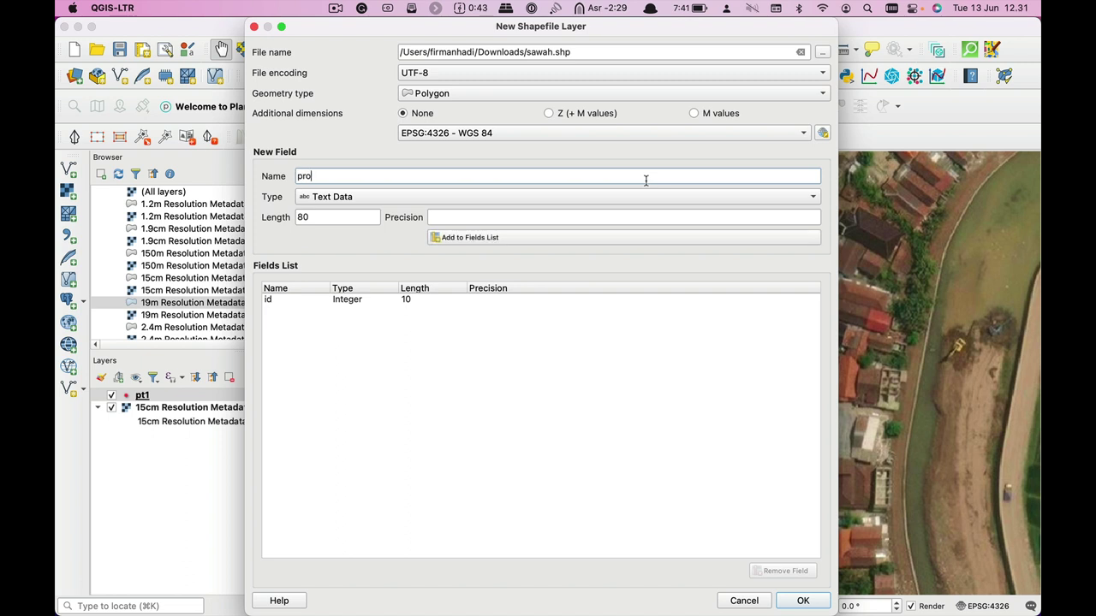
pyautogui.press('BackSpace')
pyautogui.write('p')
pyautogui.click(401, 197)
pyautogui.click(374, 230)
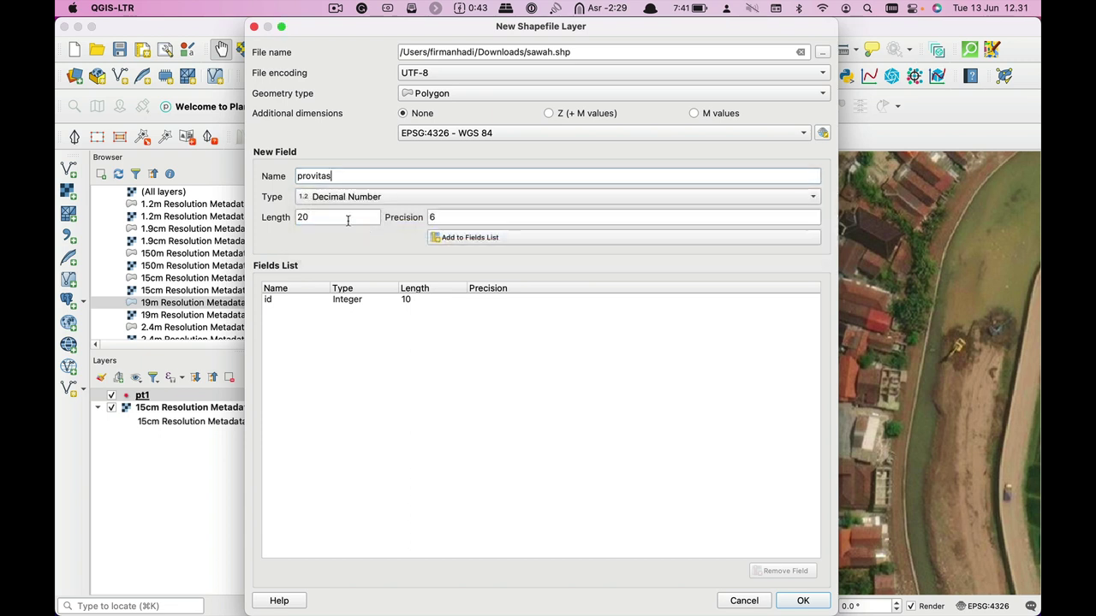
pyautogui.doubleClick(345, 217)
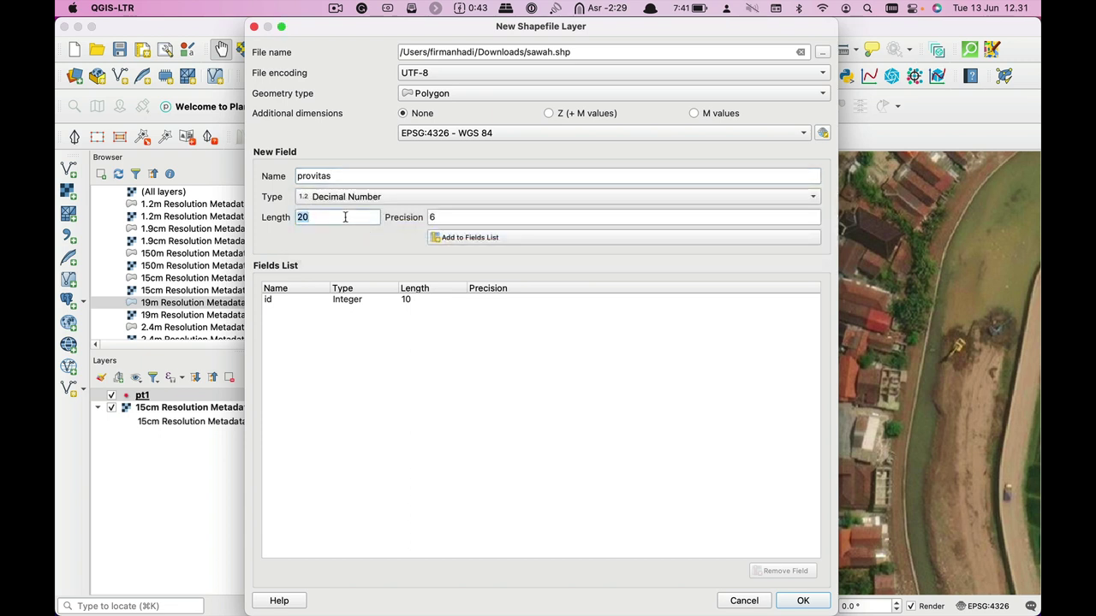
pyautogui.write('6')
pyautogui.click(465, 220)
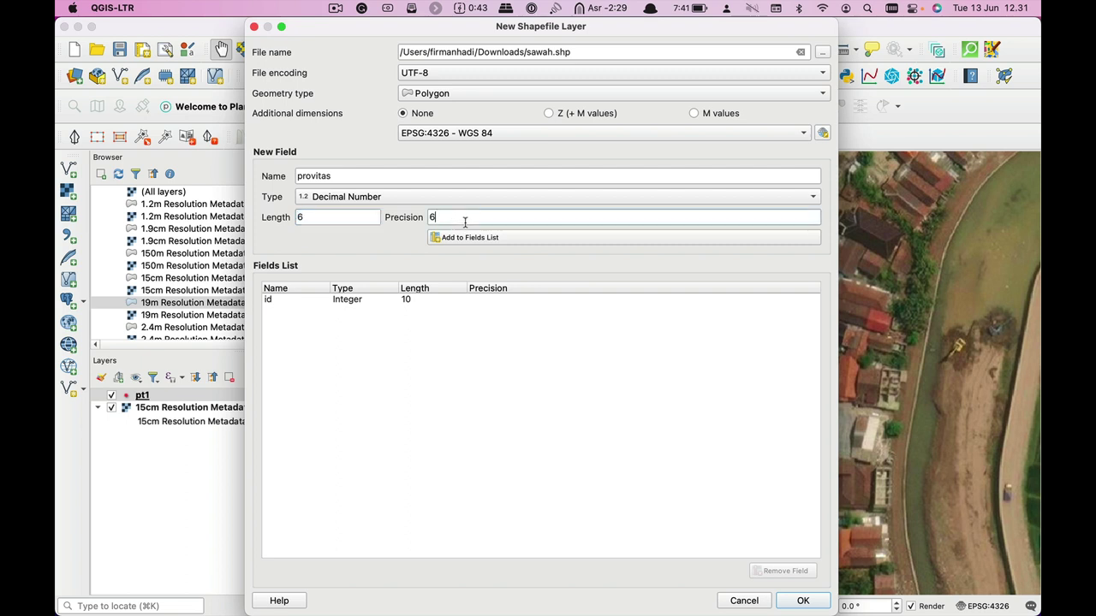
pyautogui.write('3')
pyautogui.click(590, 241)
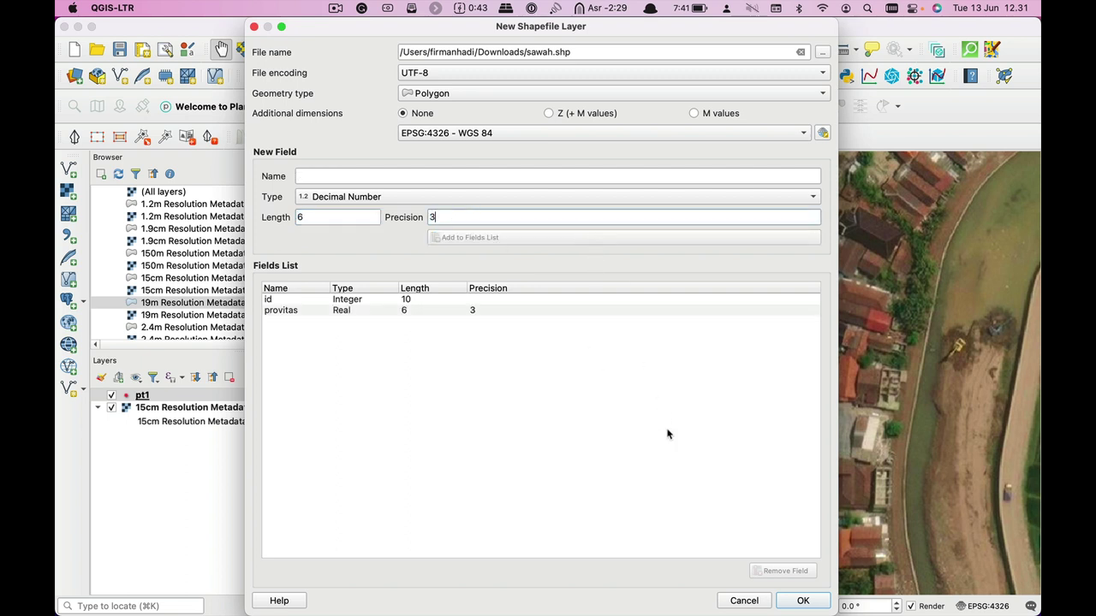
pyautogui.click(800, 600)
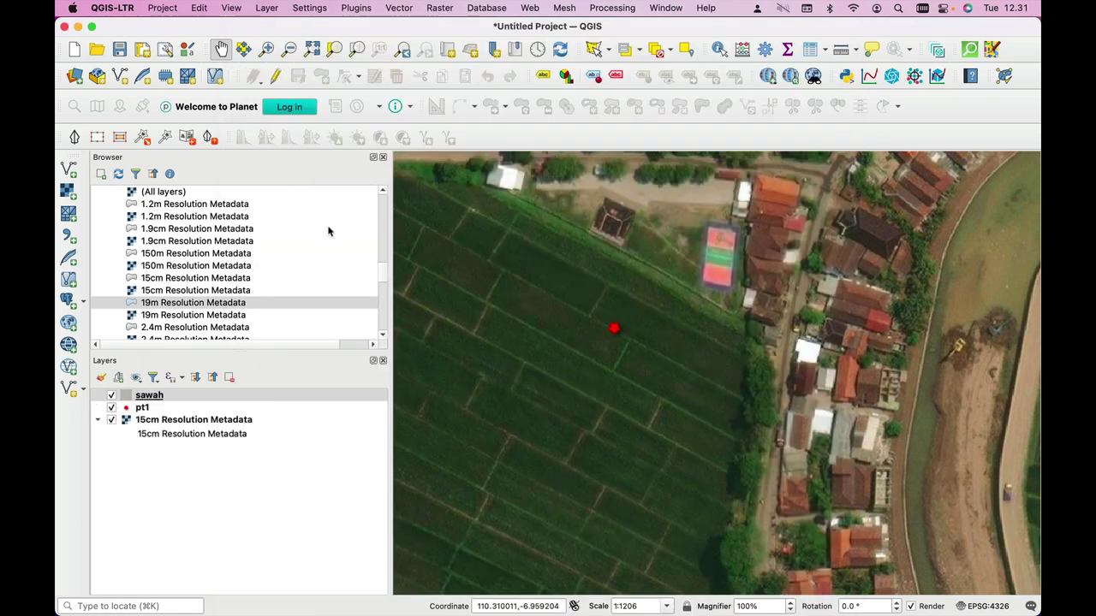
# Step: Make the sawah layer editable and digitize a four-cornered polygon over the rice plot next to the pt1 marker
pyautogui.click(275, 77)
pyautogui.click(322, 77)
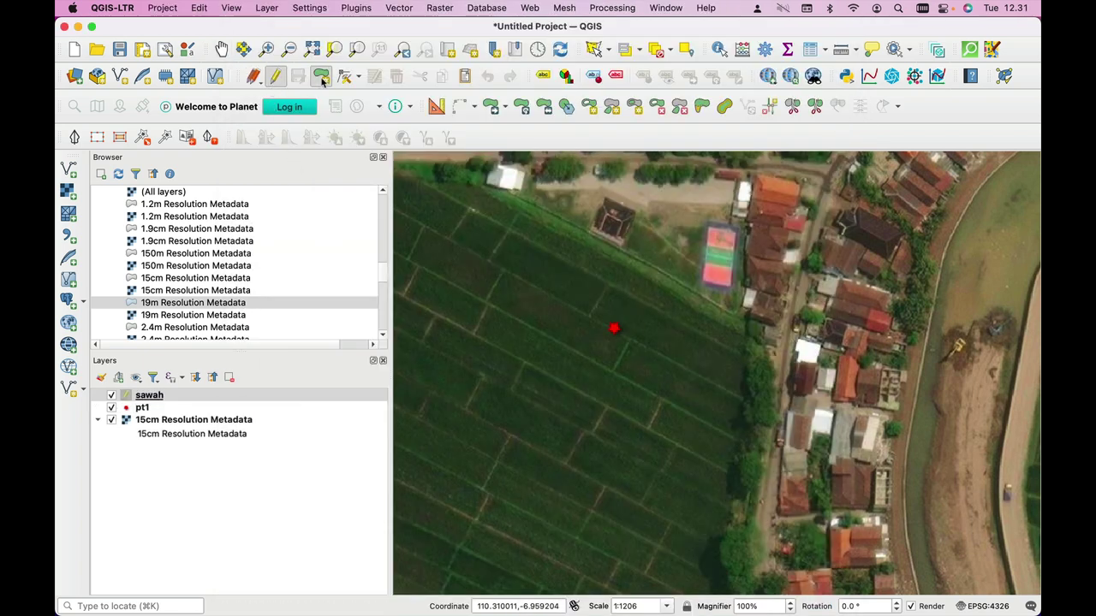
pyautogui.click(608, 285)
pyautogui.click(588, 315)
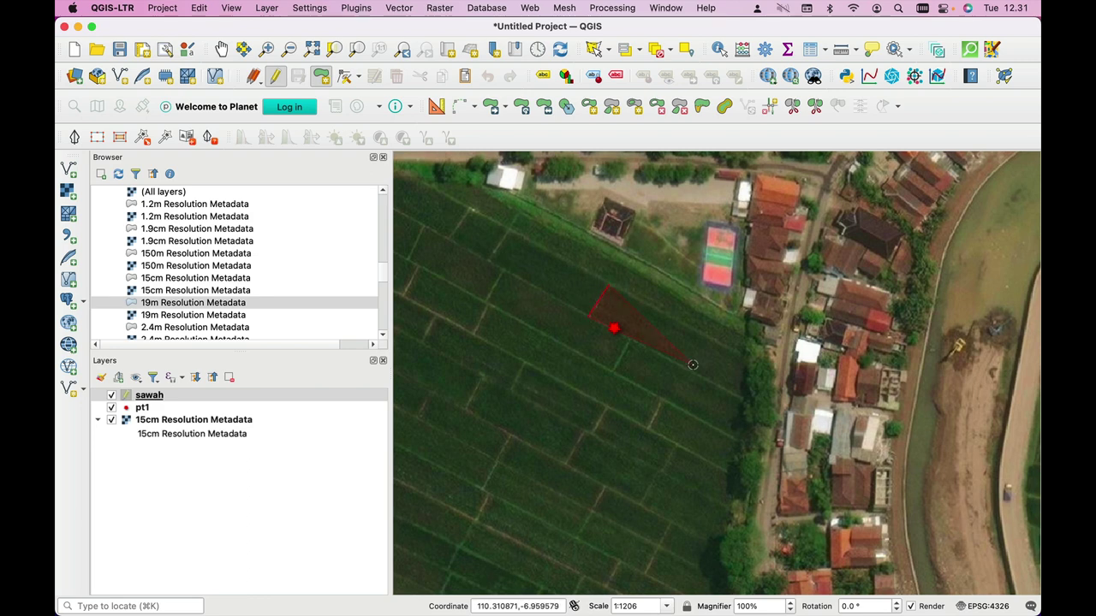
pyautogui.click(743, 395)
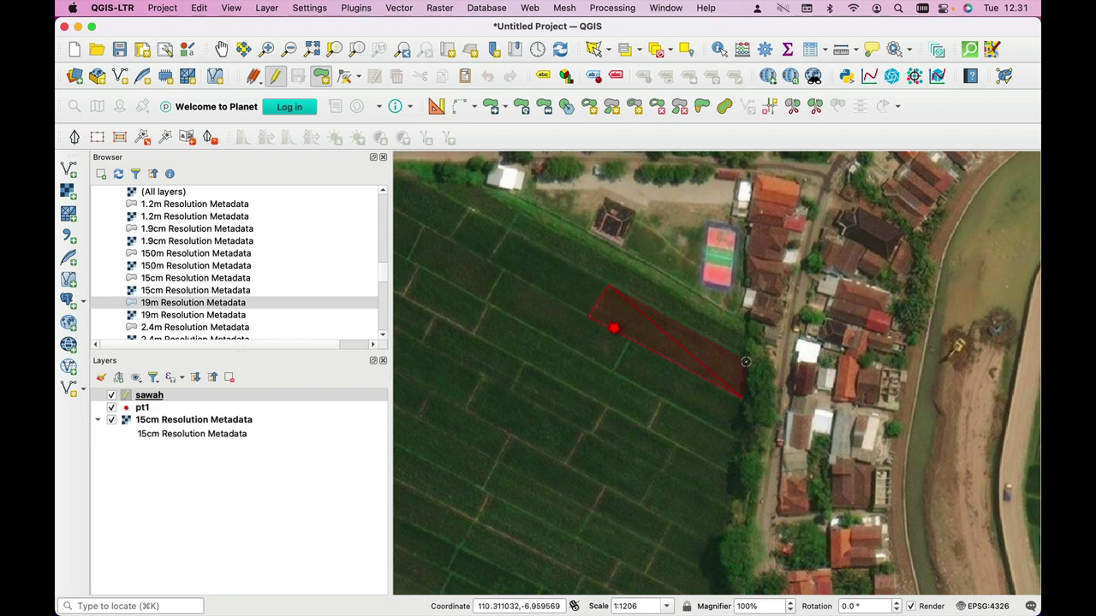
pyautogui.rightClick(744, 358)
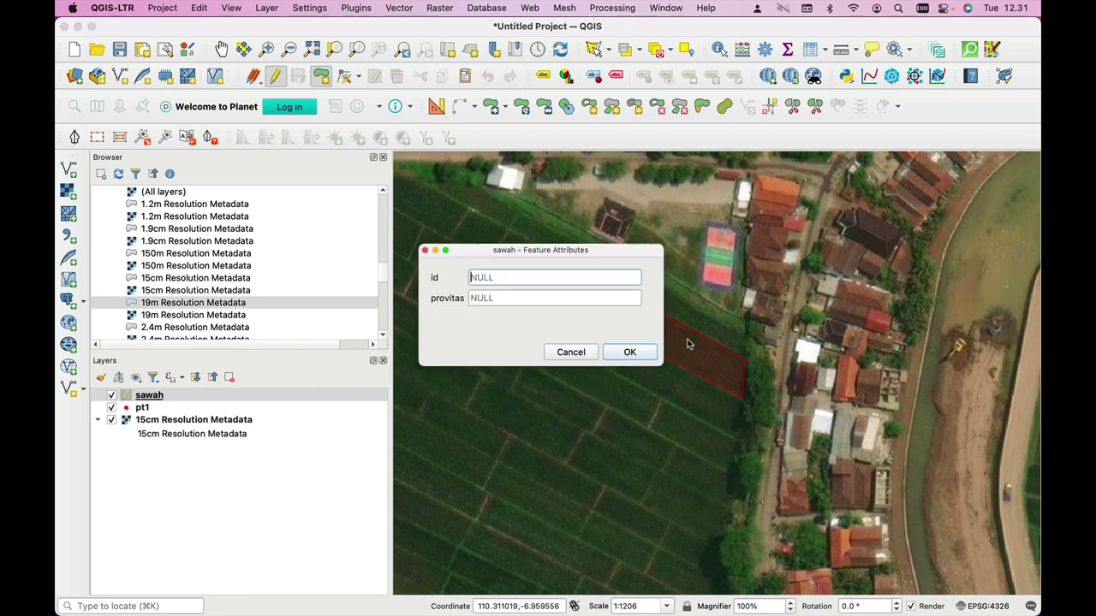
# Step: Give the new rice plot polygon id 1 and a provitas value of 5.4
pyautogui.write('1')
pyautogui.click(597, 298)
pyautogui.write('5.4')
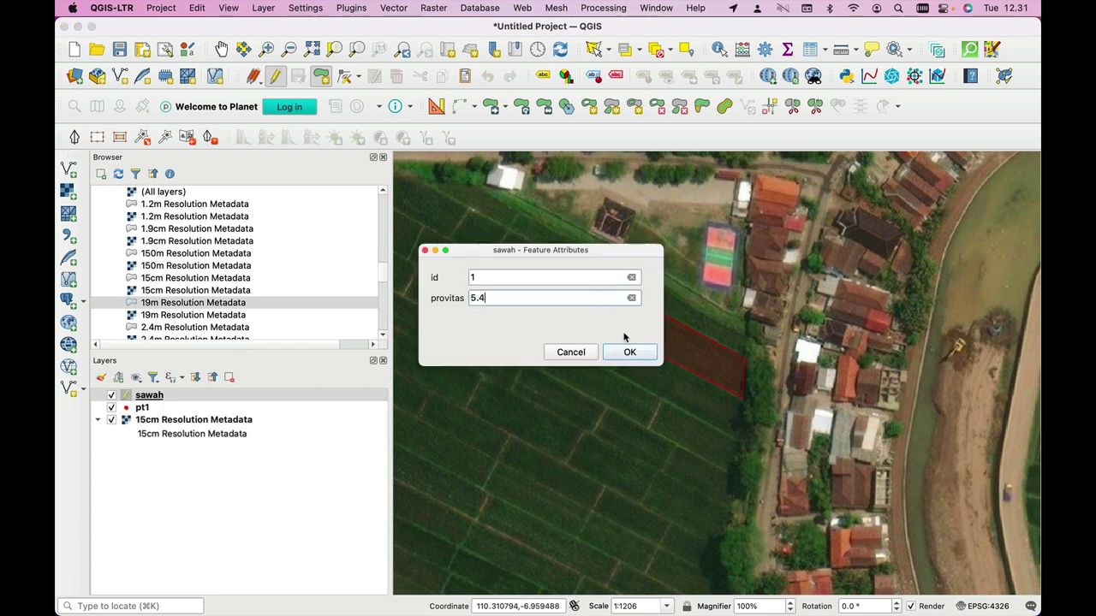
pyautogui.click(629, 351)
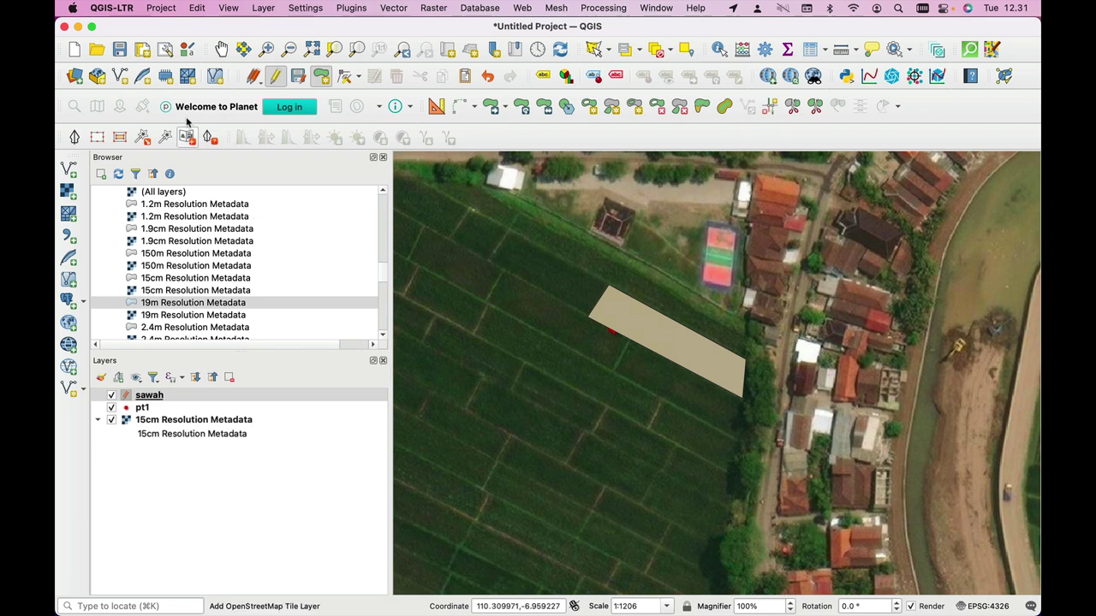
# Step: Save the edits to the sawah layer and turn off its editing mode
pyautogui.click(277, 77)
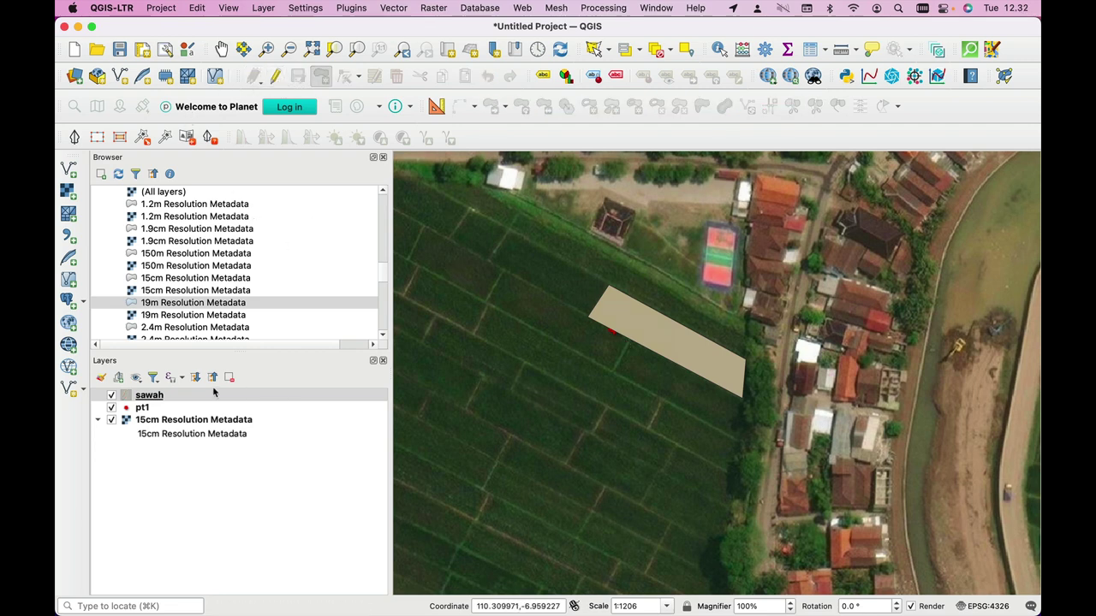
# Step: Look through the browser's data folders and expand the KOTASEMARANG folder inside Temp/GISTL
pyautogui.scroll(10, 229, 287)
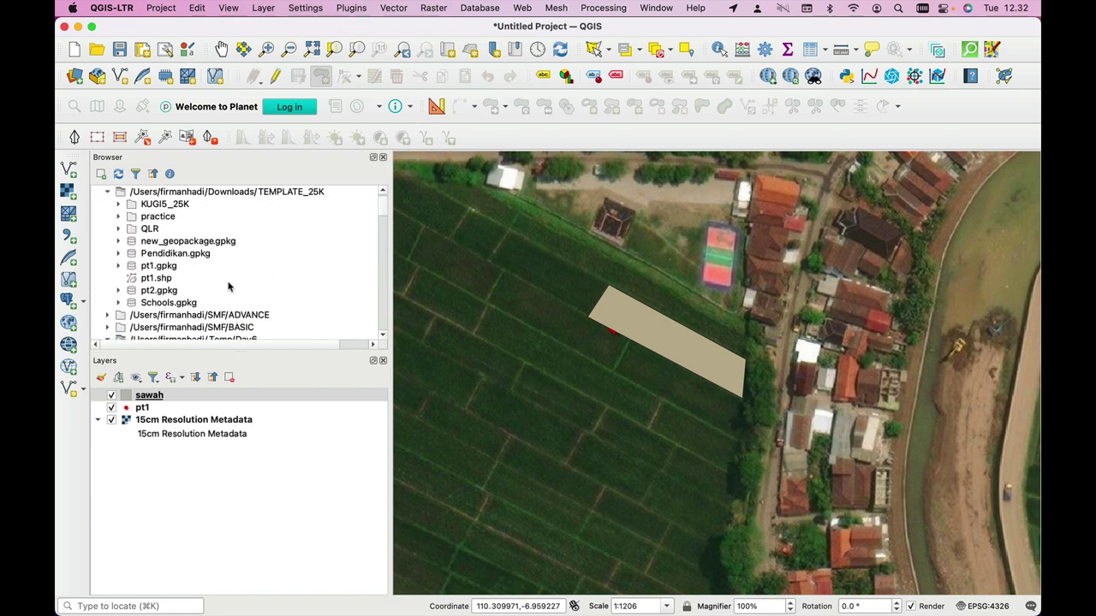
pyautogui.scroll(-6, 232, 315)
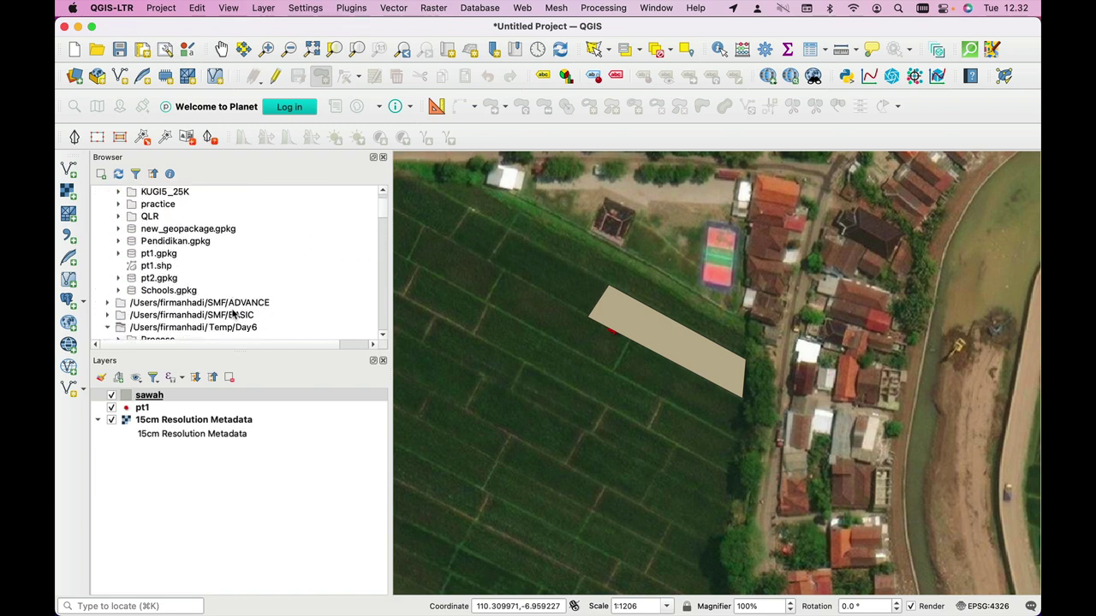
pyautogui.scroll(-8, 232, 315)
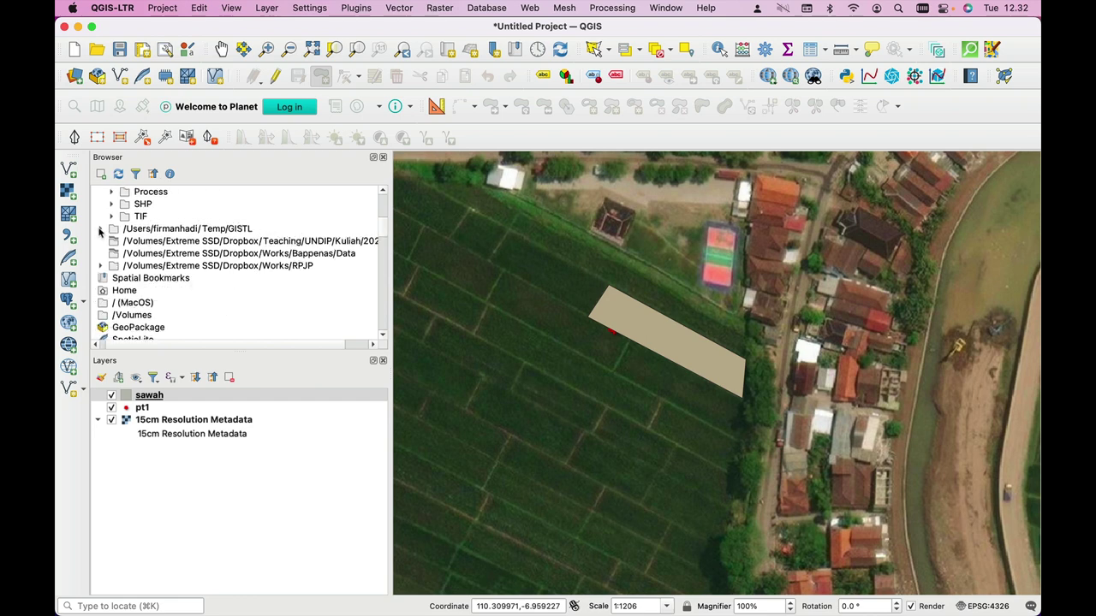
pyautogui.click(101, 229)
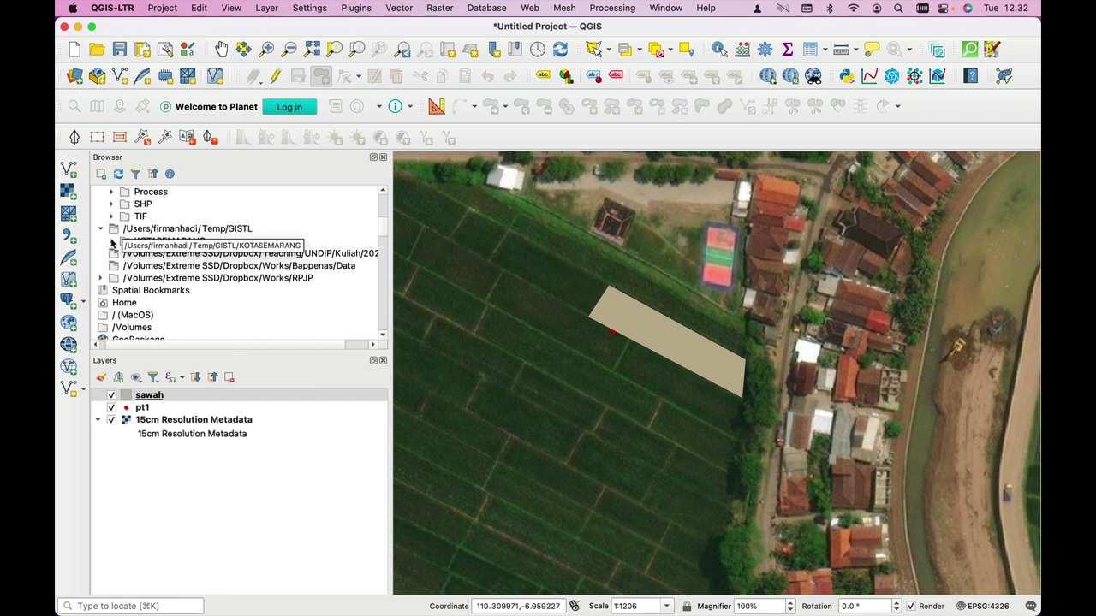
pyautogui.click(112, 242)
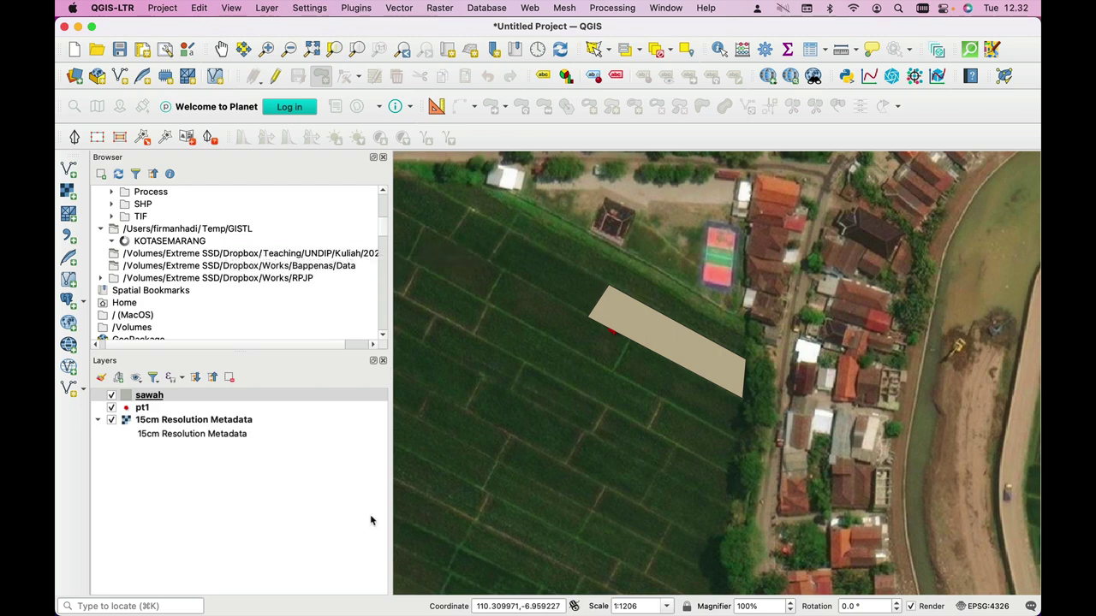
# Step: Switch to Finder and search the whole Mac for semarang
pyautogui.moveTo(264, 599)
pyautogui.click(137, 593)
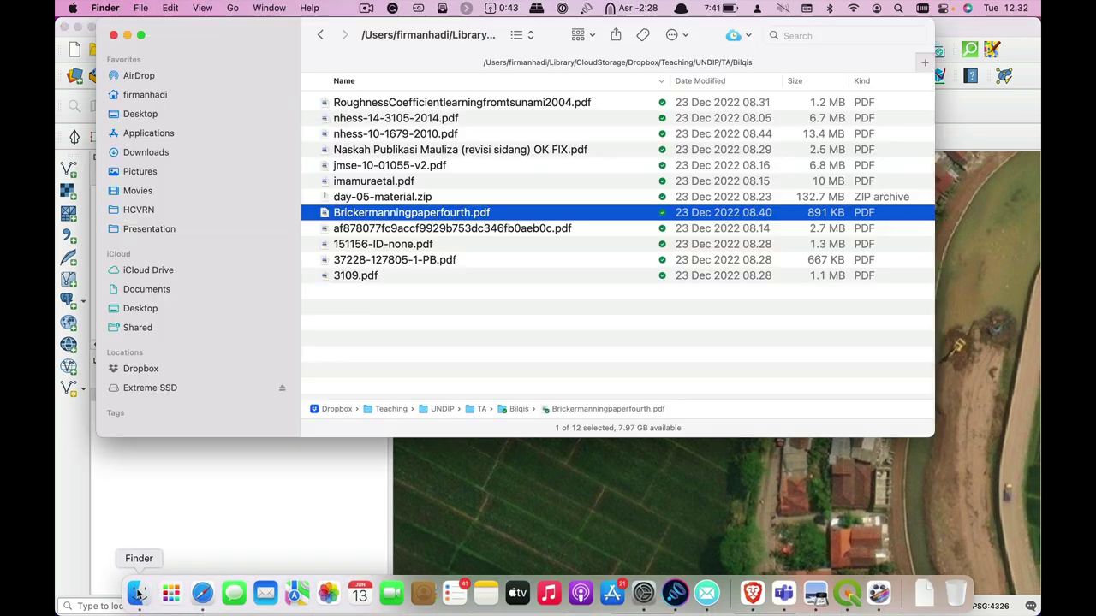
pyautogui.click(820, 34)
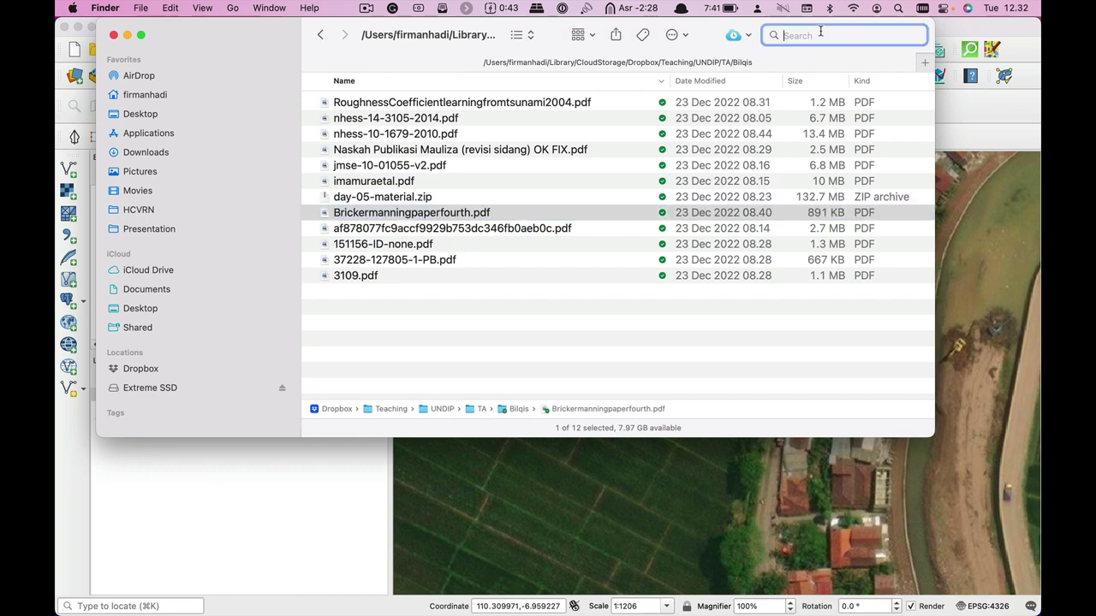
pyautogui.write('semarang')
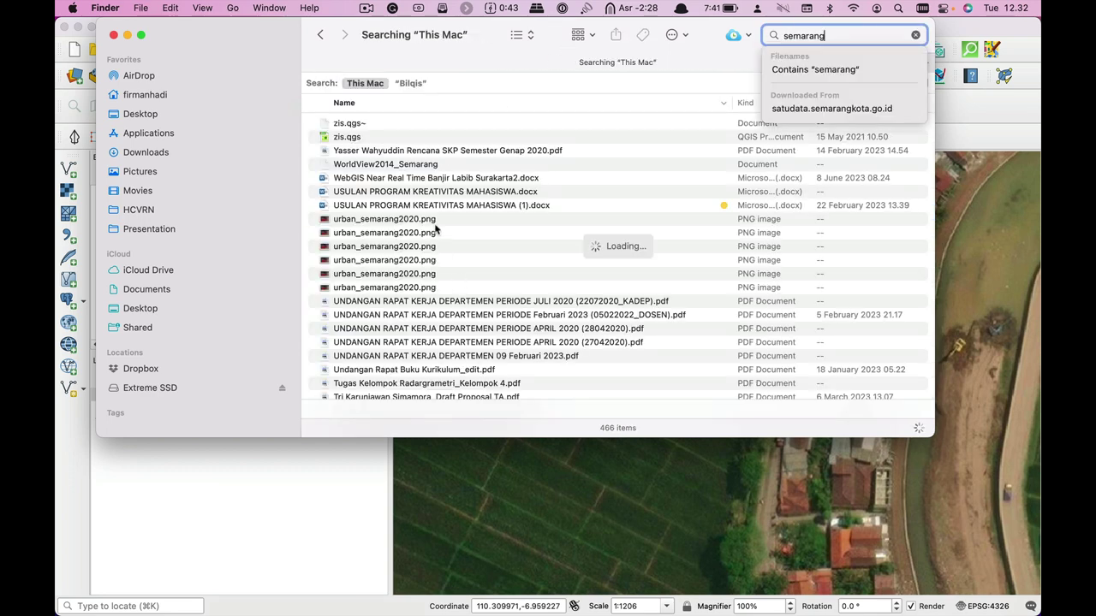
# Step: Look through the semarang search results for a population dataset and check where candidate files are stored
pyautogui.click(433, 223)
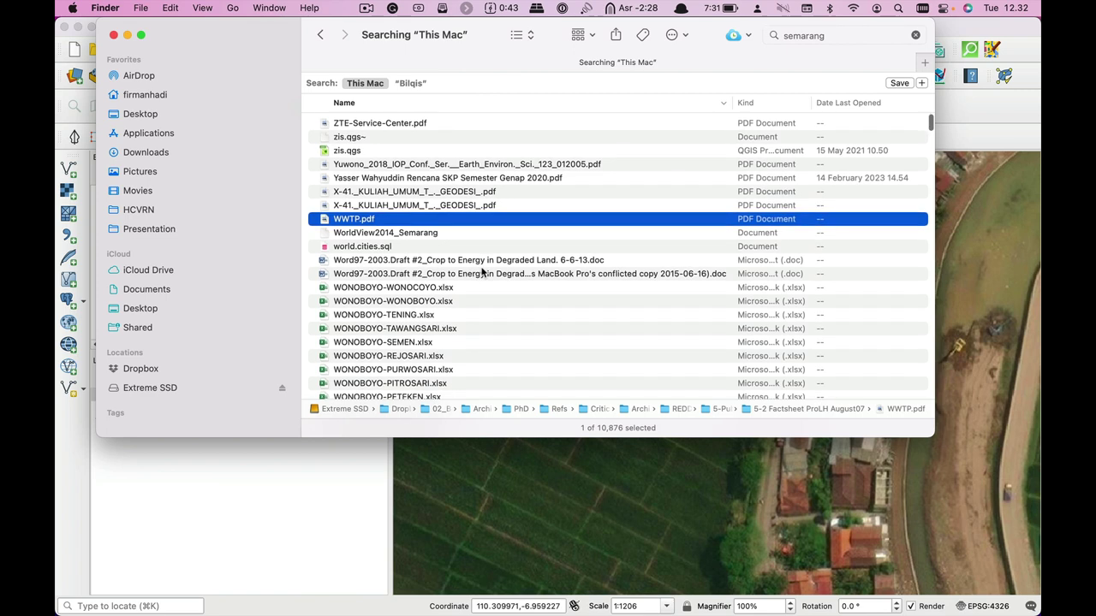
pyautogui.scroll(-15, 482, 272)
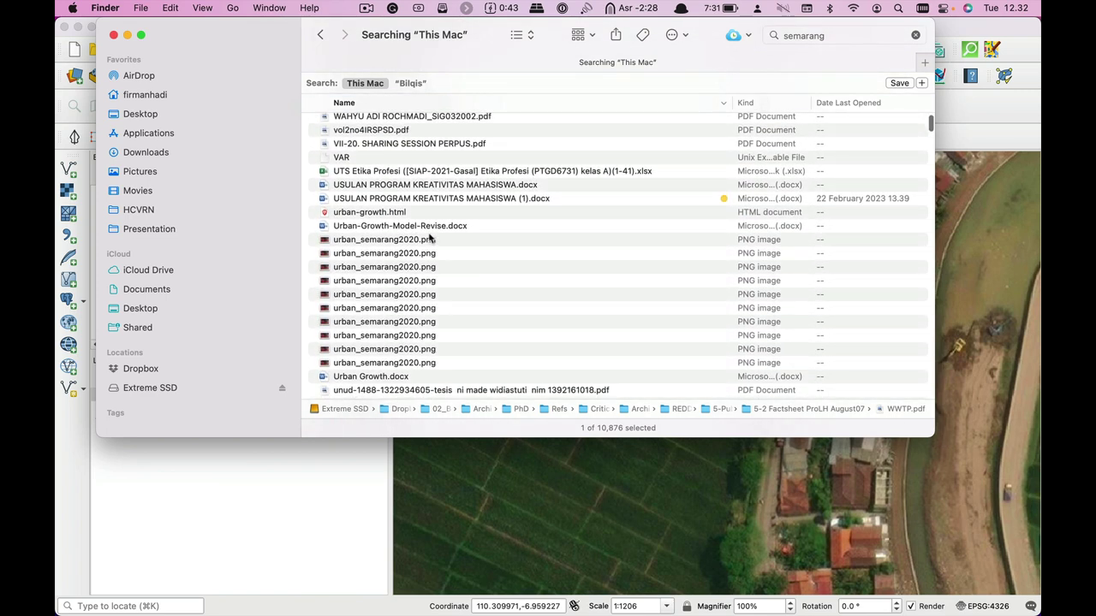
pyautogui.click(431, 240)
pyautogui.scroll(-10, 456, 353)
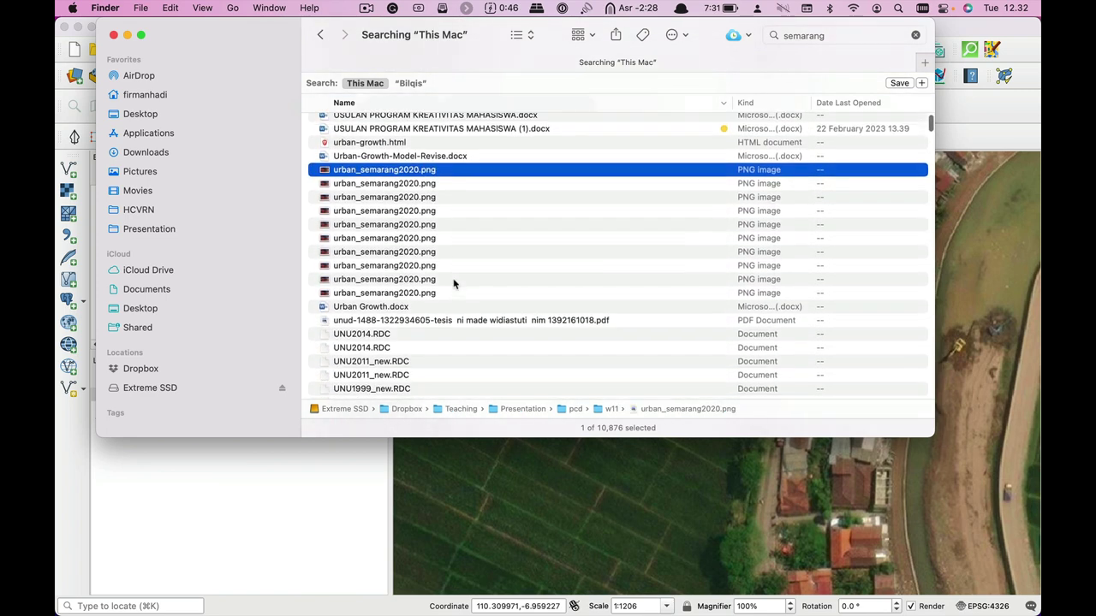
pyautogui.scroll(-15, 454, 282)
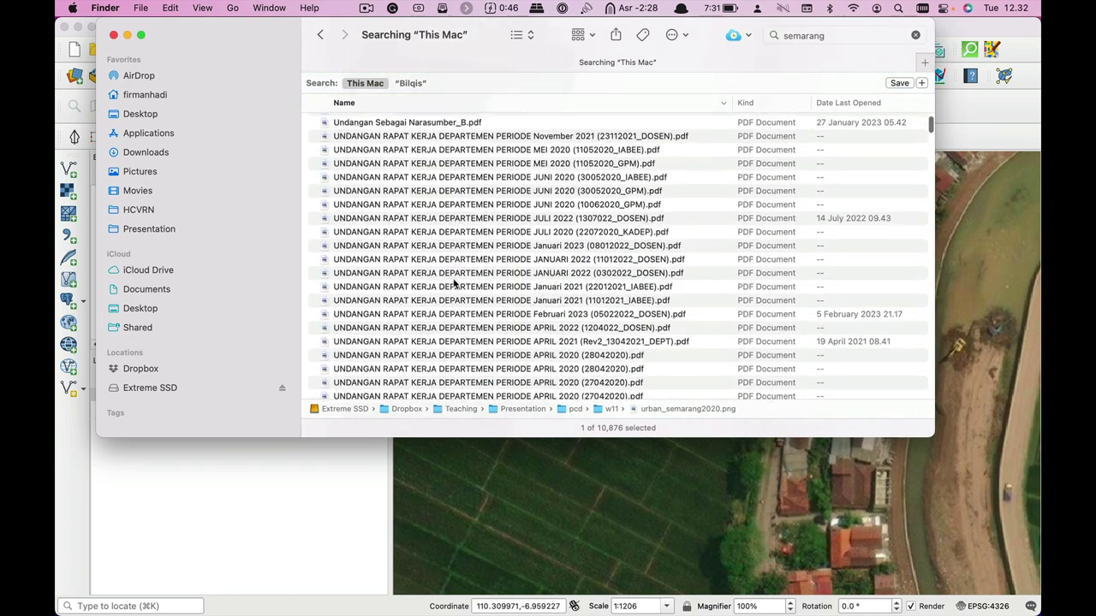
pyautogui.scroll(-20, 454, 283)
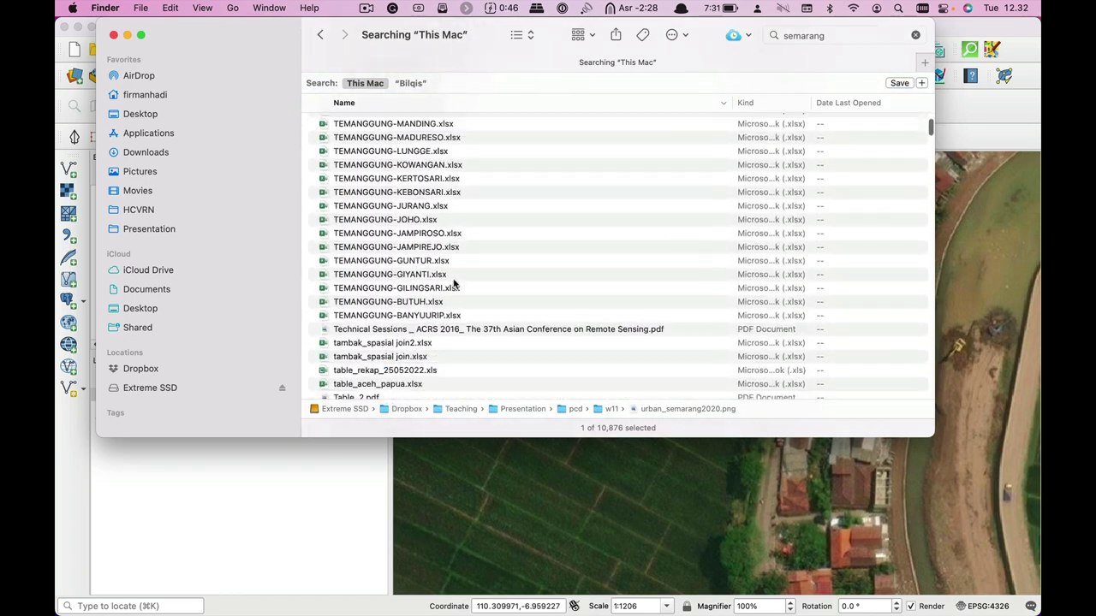
pyautogui.scroll(-1, 456, 283)
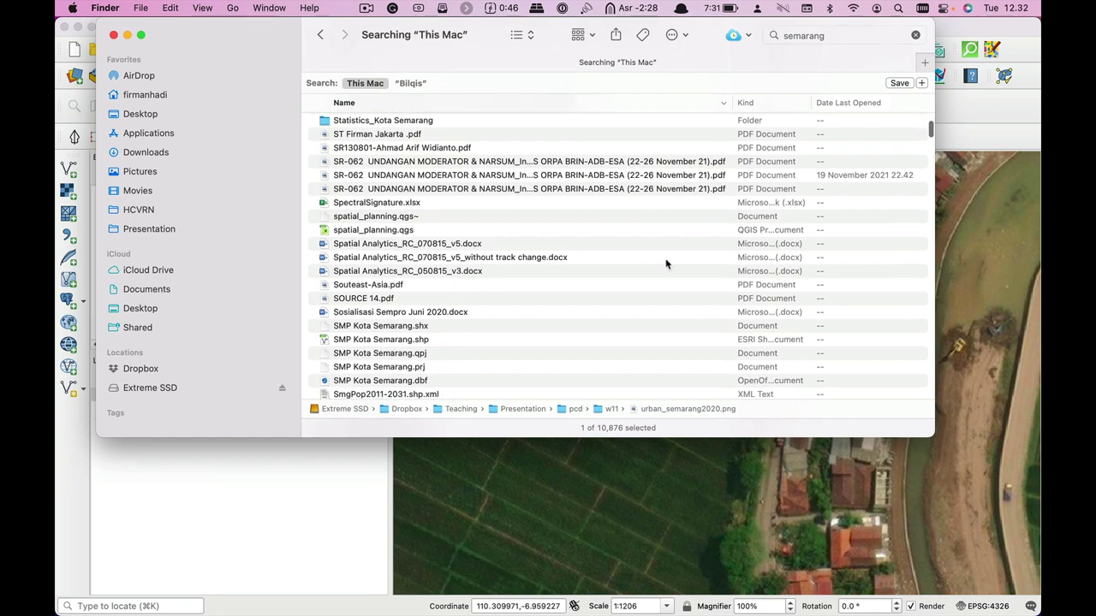
pyautogui.click(396, 382)
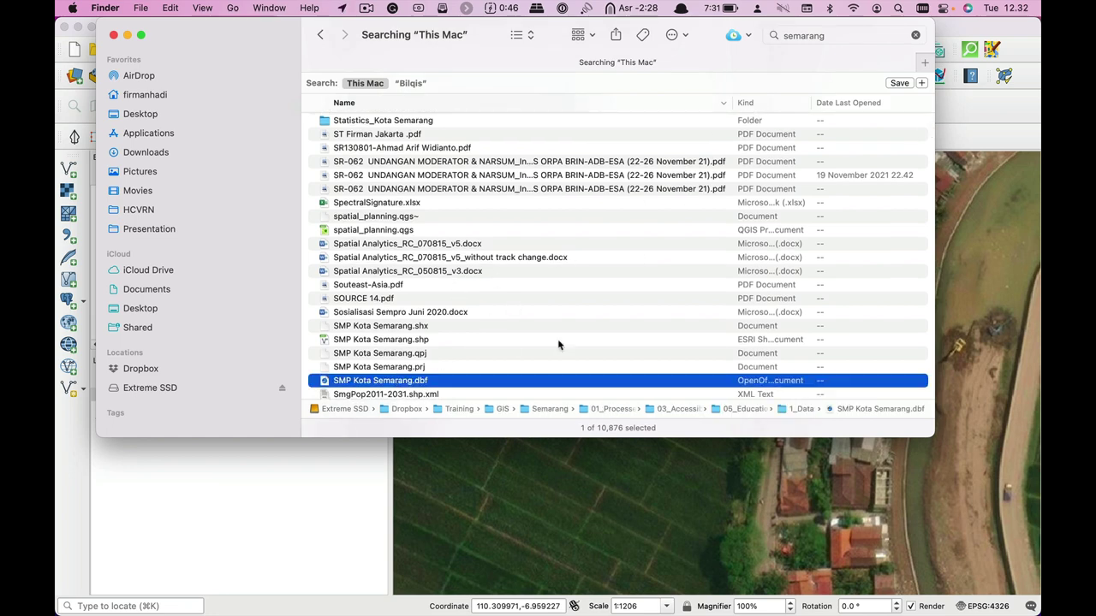
pyautogui.scroll(-5, 454, 342)
pyautogui.click(443, 349)
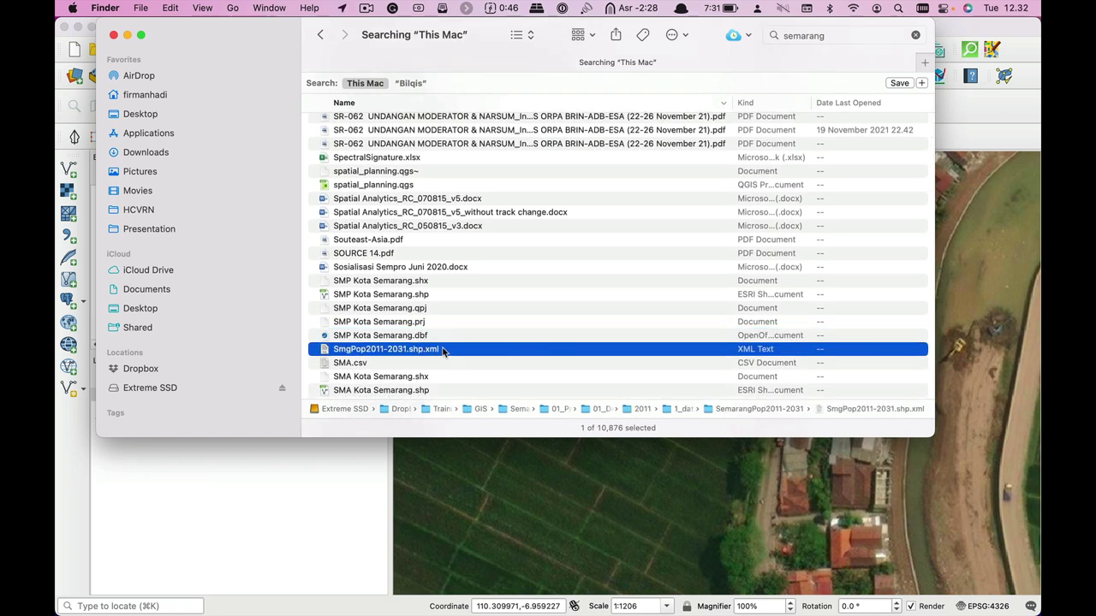
pyautogui.scroll(-8, 571, 363)
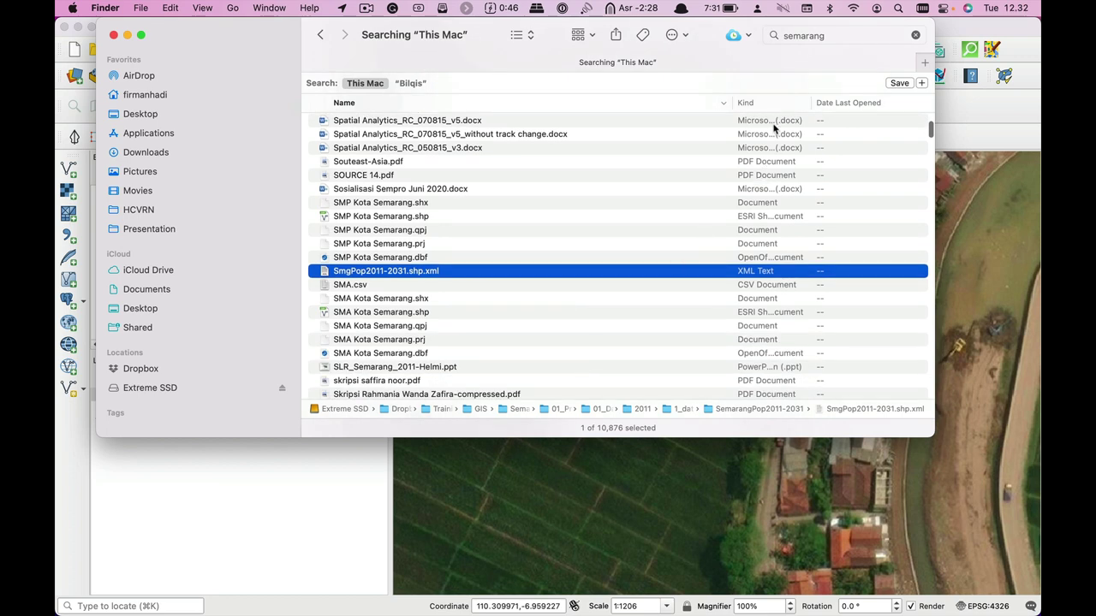
# Step: Search the Mac for pop_semarang and add the first pop_semarang_dsk.tif raster to the QGIS project
pyautogui.click(812, 34)
pyautogui.write('pop_semaran')
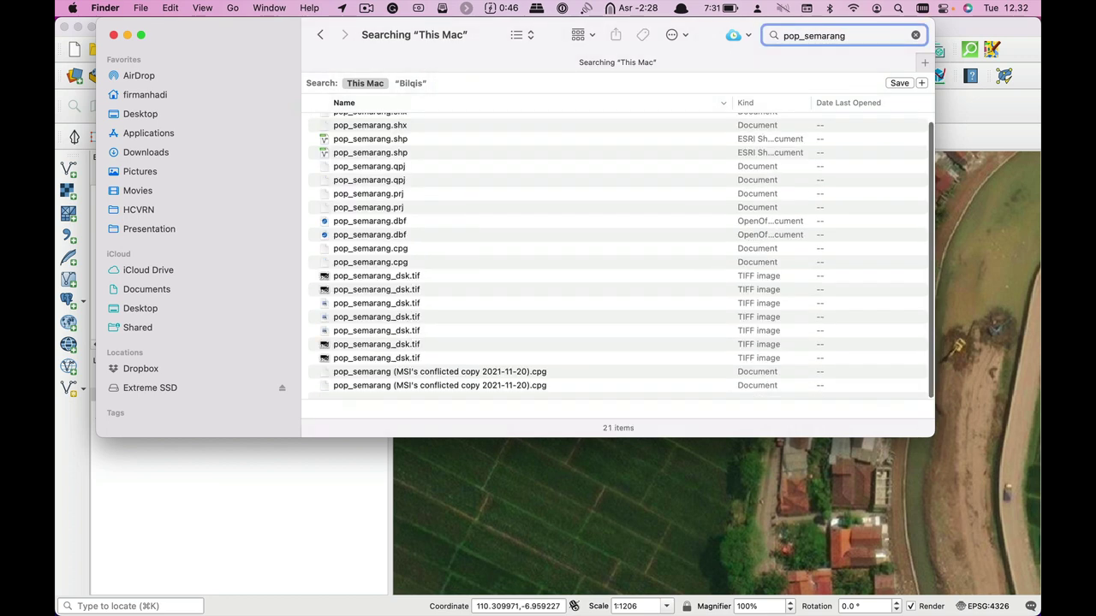
pyautogui.click(404, 277)
pyautogui.moveTo(404, 277); pyautogui.dragTo(244, 532)
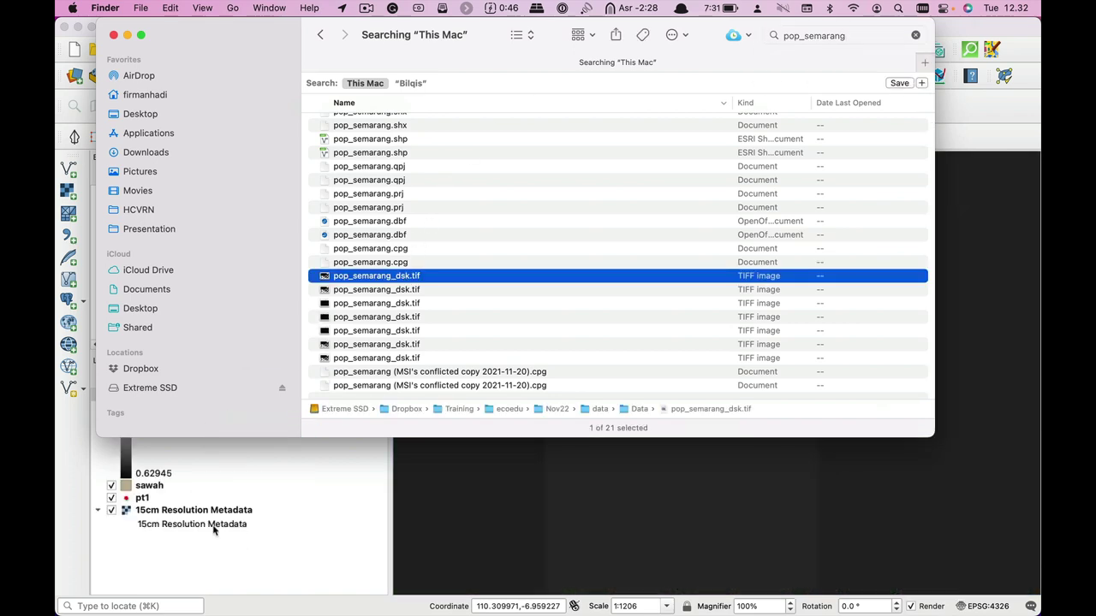
# Step: Return to QGIS and move the pop_semarang_dsk layer beneath pt1, above the 15cm Resolution Metadata imagery
pyautogui.click(272, 553)
pyautogui.click(215, 396)
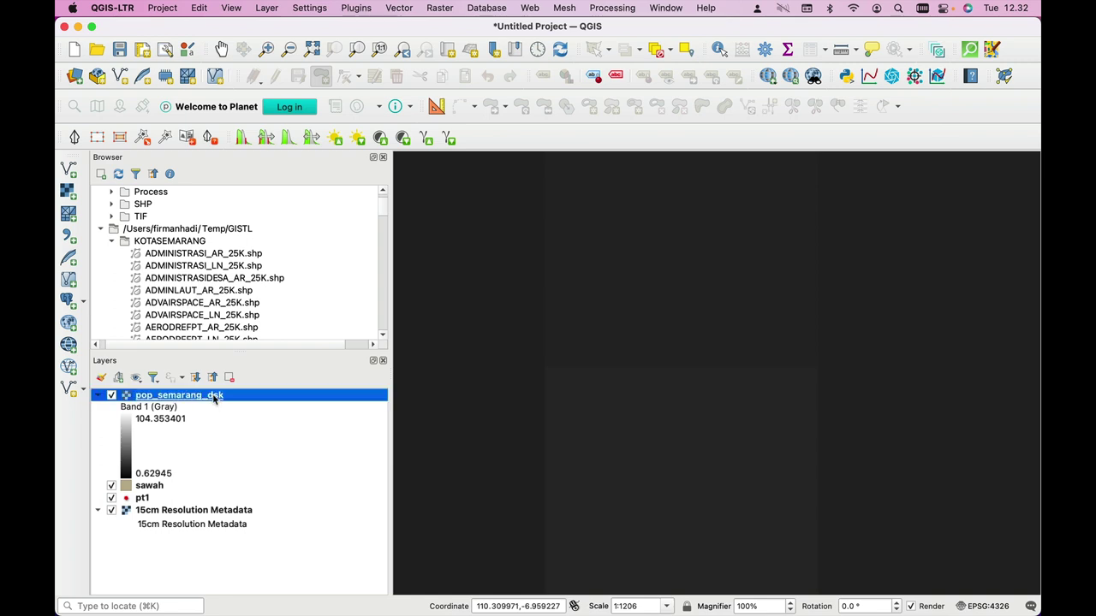
pyautogui.moveTo(196, 400); pyautogui.dragTo(193, 505)
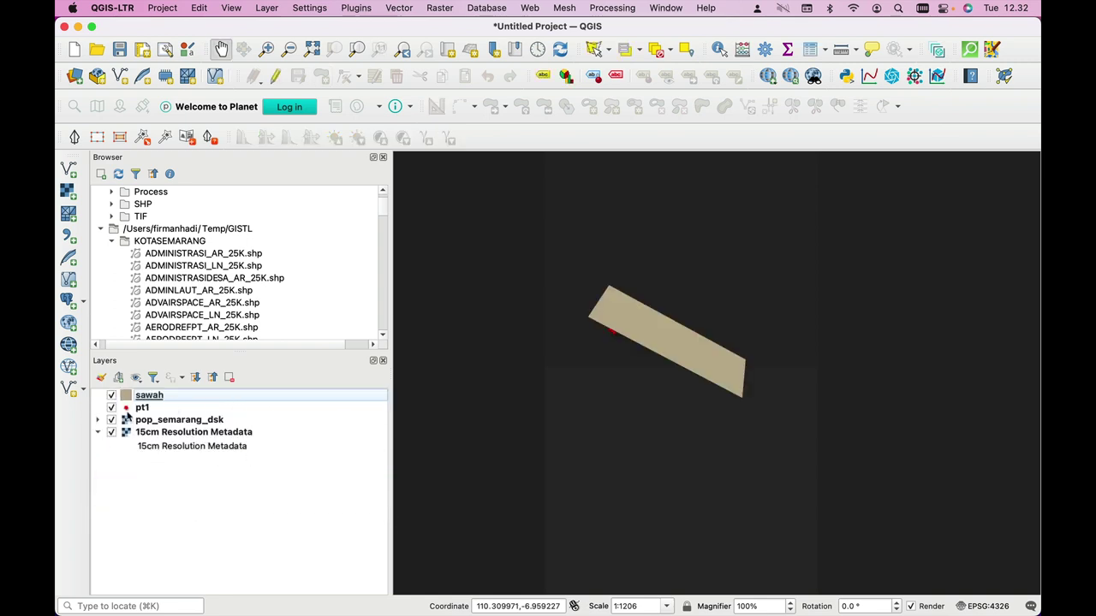
# Step: Examine the properties information of the pop_semarang_dsk raster, including its band statistics, pixel size and coordinate reference system
pyautogui.click(179, 420)
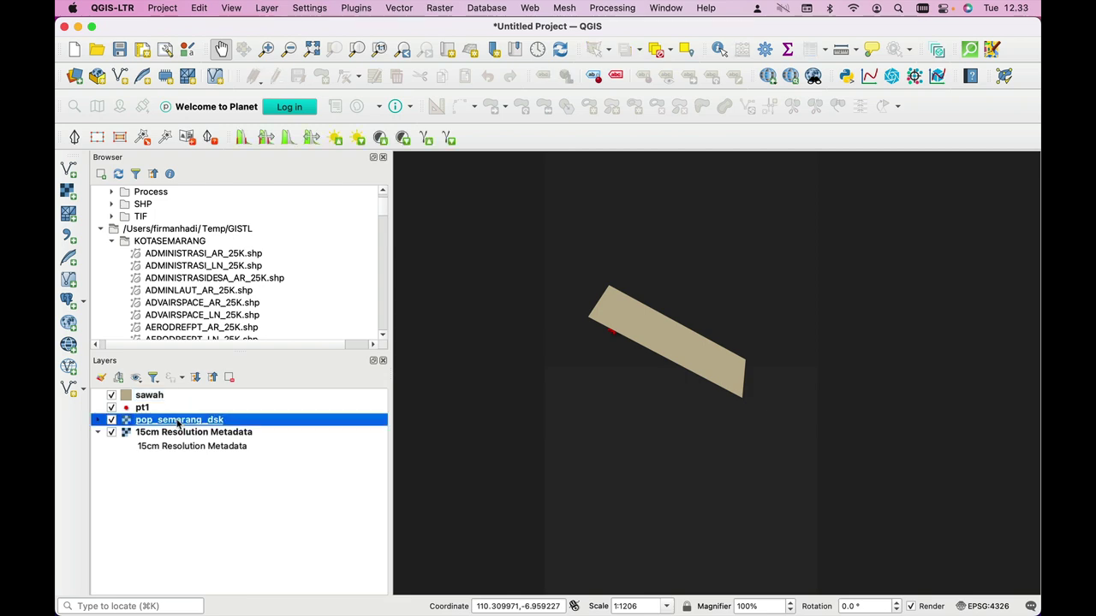
pyautogui.rightClick(179, 420)
pyautogui.click(221, 413)
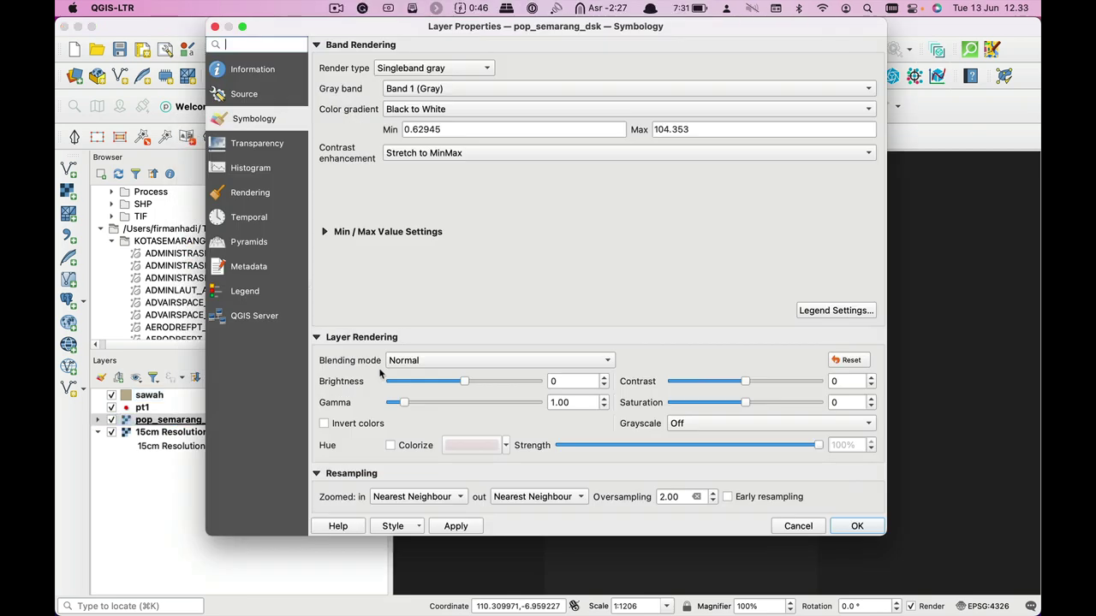
pyautogui.click(275, 70)
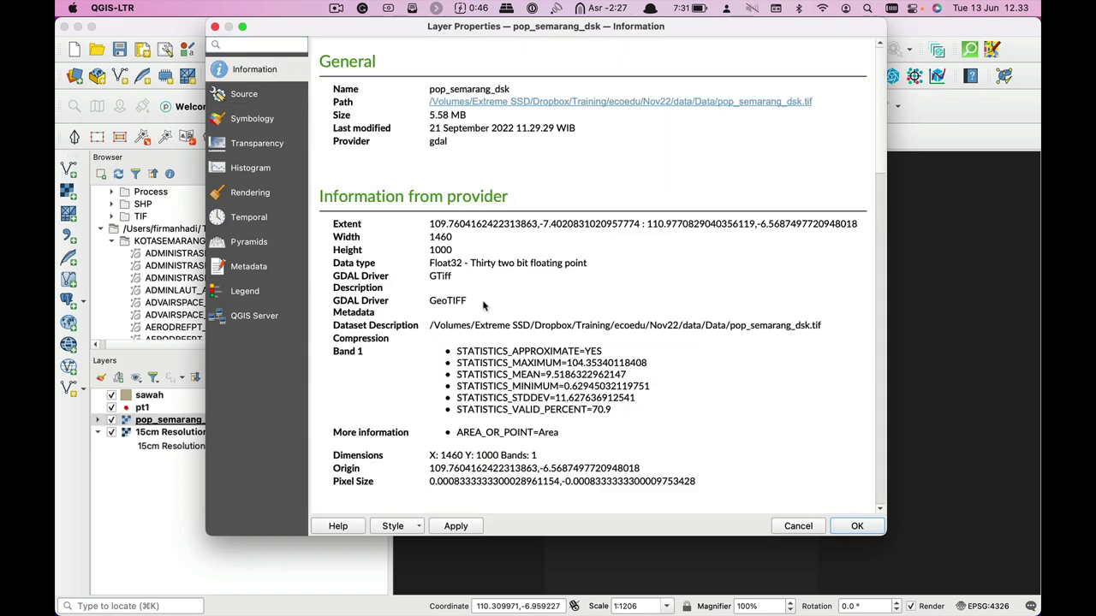
pyautogui.scroll(-4, 530, 346)
pyautogui.scroll(-3, 530, 346)
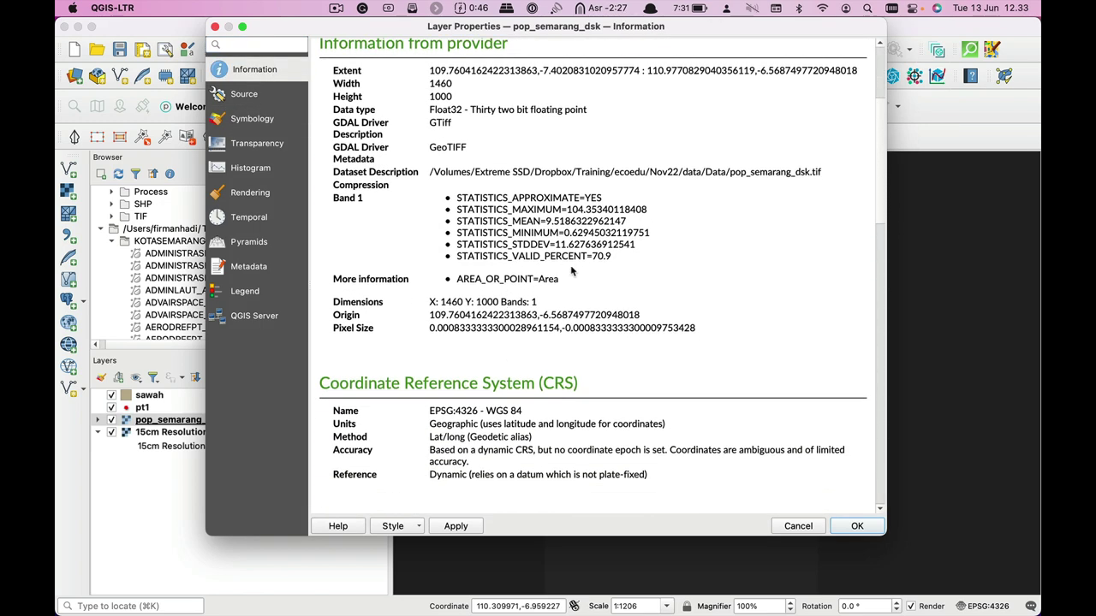
pyautogui.click(215, 29)
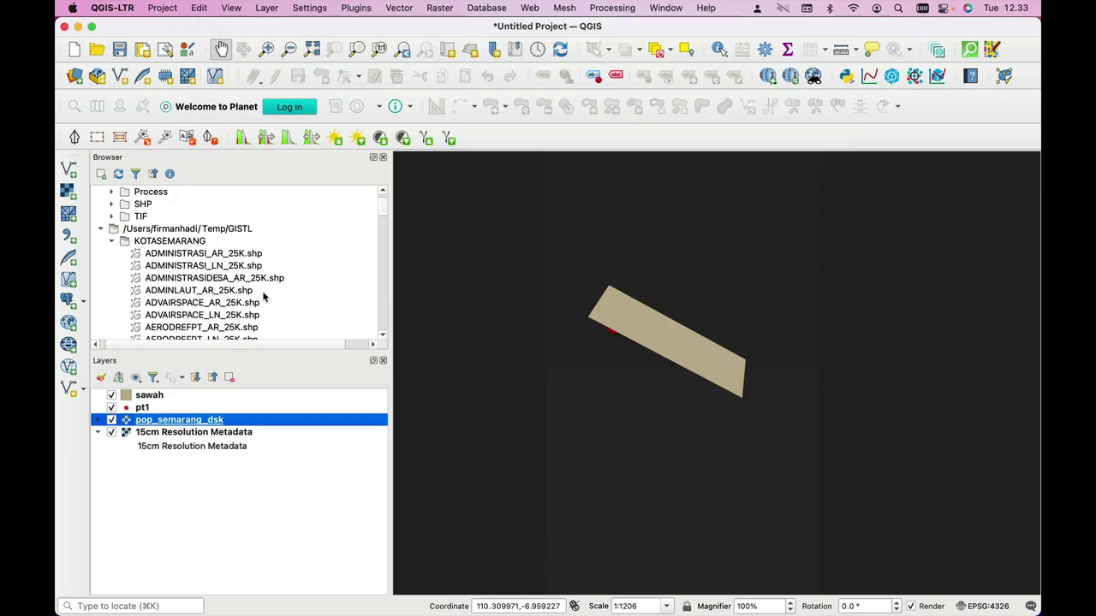
# Step: Show the Processing Toolbox, search it for zonal, and open the Zonal statistics algorithm
pyautogui.click(530, 7)
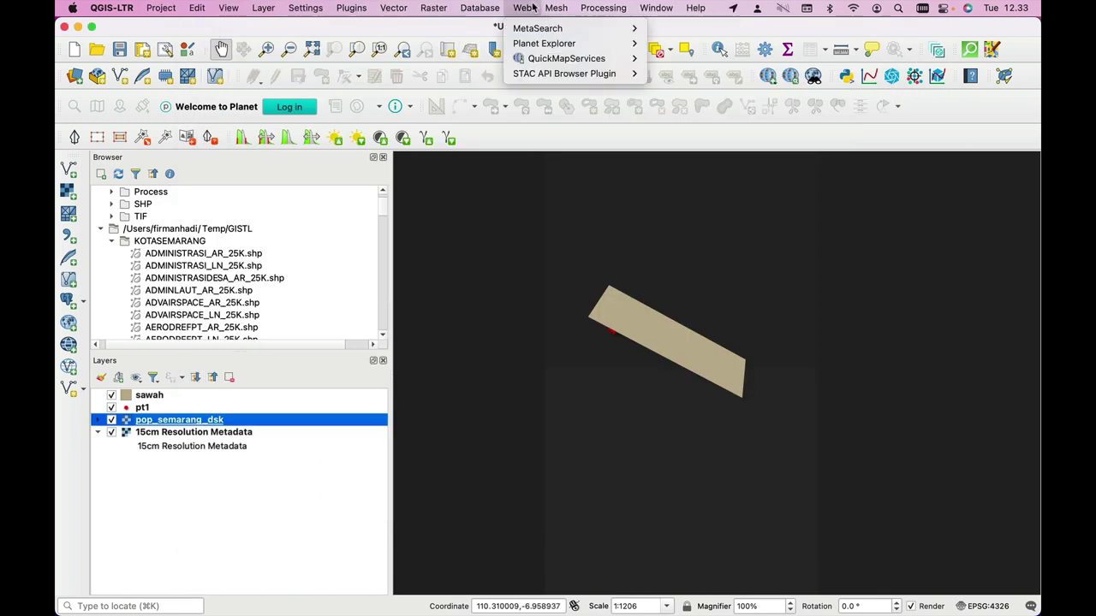
pyautogui.click(603, 28)
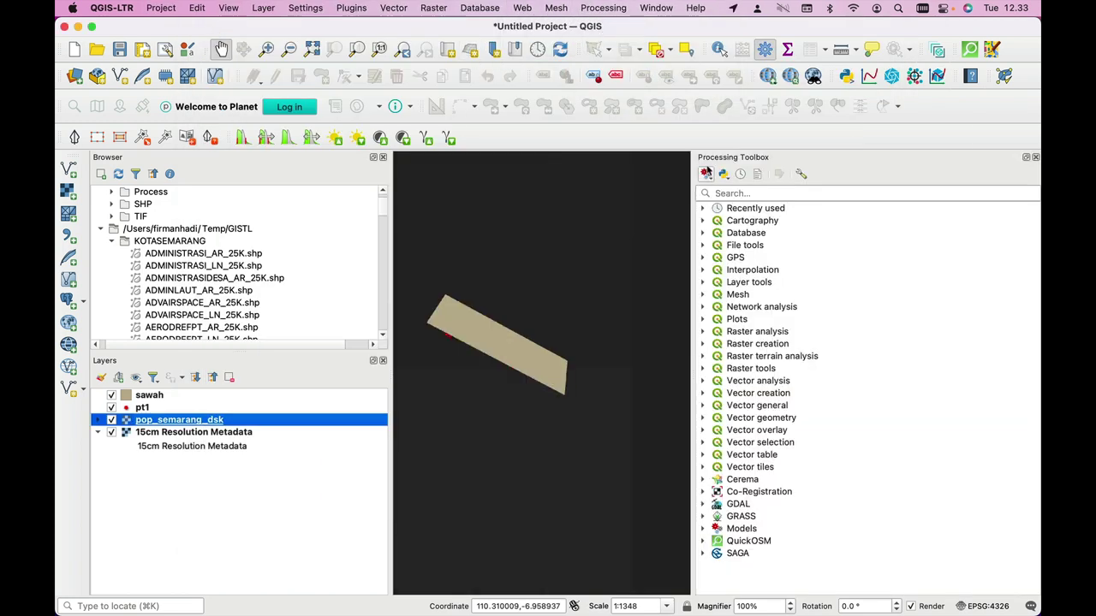
pyautogui.click(771, 193)
pyautogui.write('zonal')
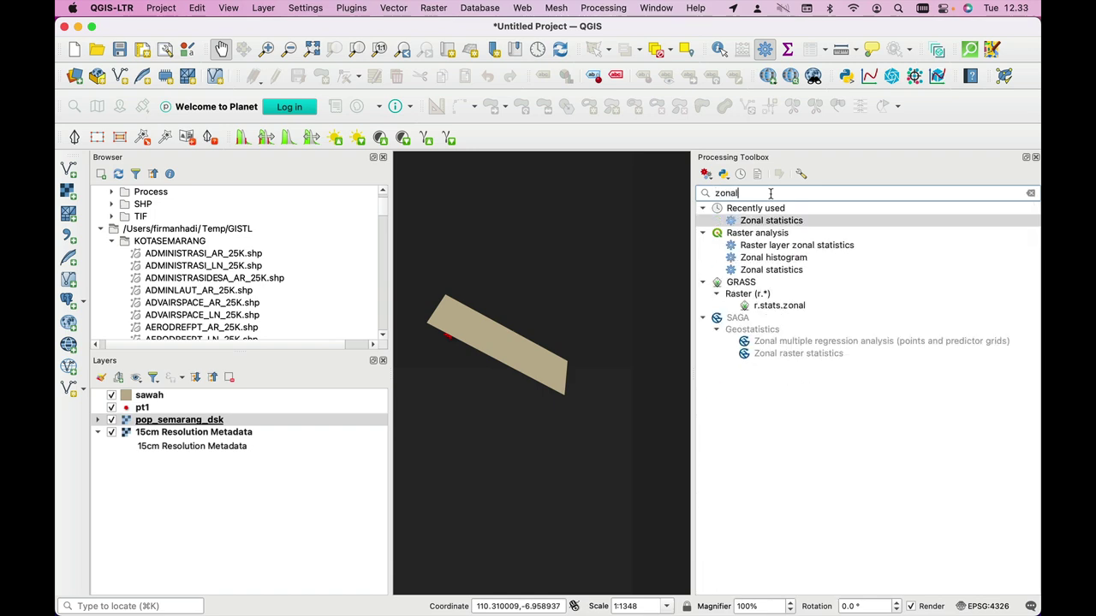
pyautogui.doubleClick(774, 220)
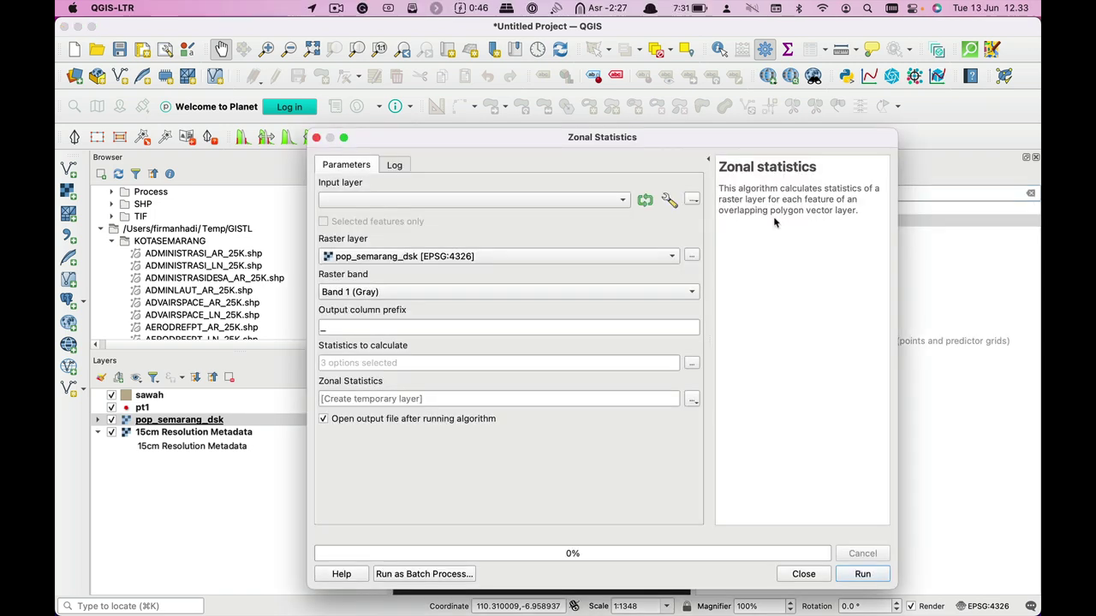
# Step: Run Zonal statistics on the sawah polygons with pop_semarang_dsk Band 1, calculating Mean and Median into a temporary layer
pyautogui.click(550, 199)
pyautogui.click(550, 200)
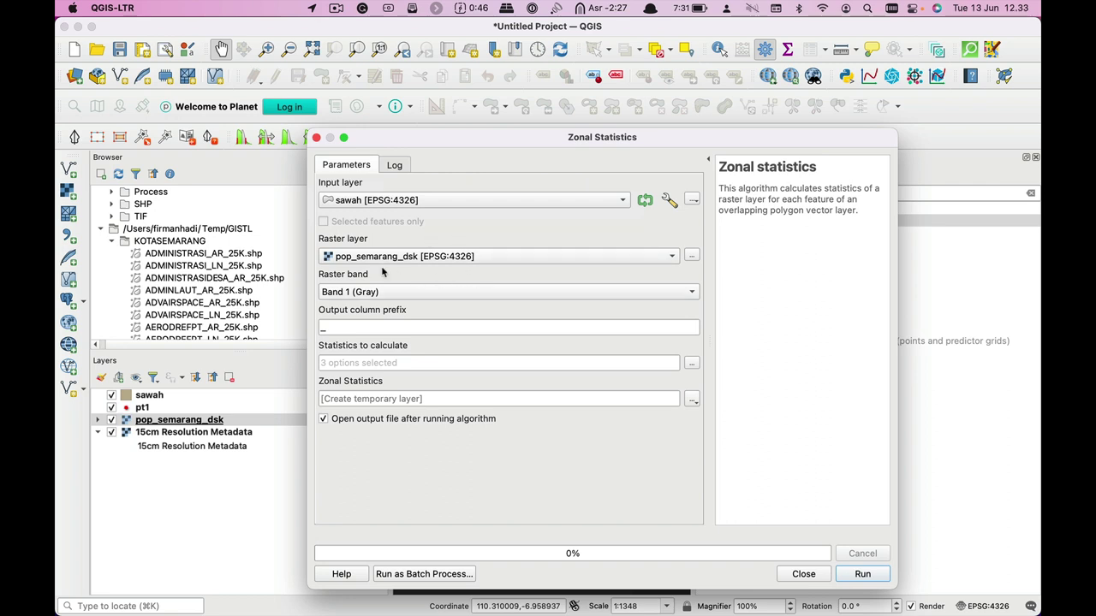
pyautogui.click(692, 362)
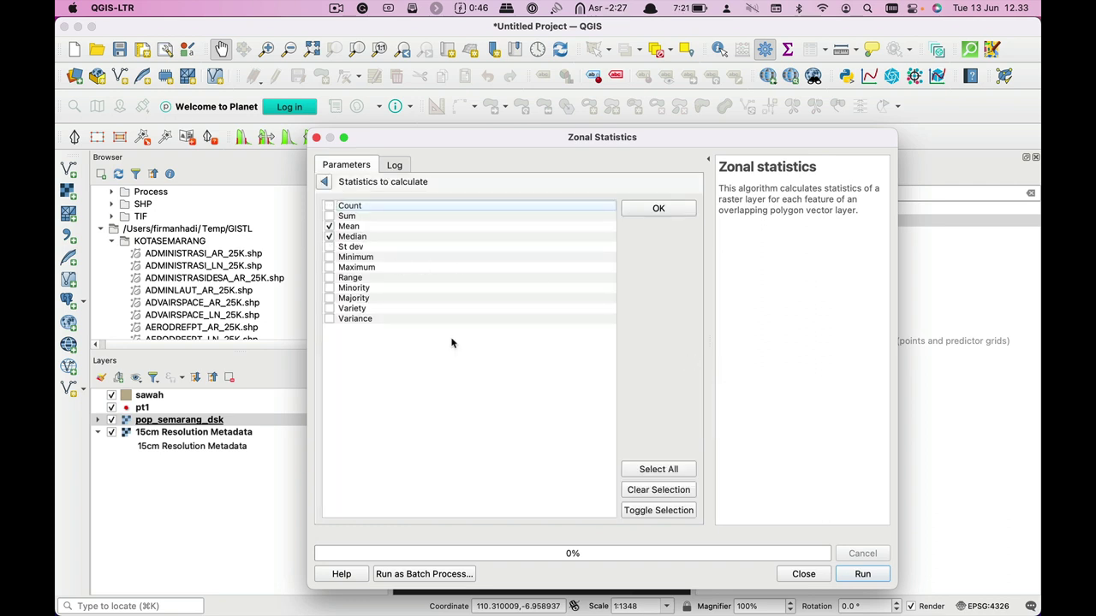
pyautogui.click(861, 574)
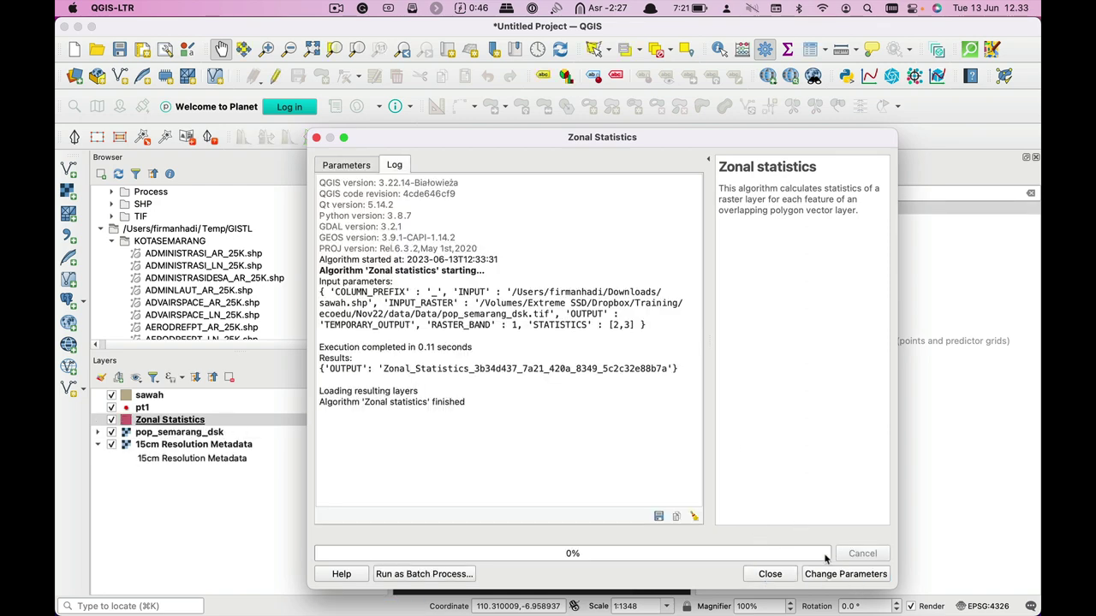
pyautogui.click(769, 575)
# Step: Examine the attribute table of the Zonal Statistics layer, including its mean and median columns
pyautogui.rightClick(183, 423)
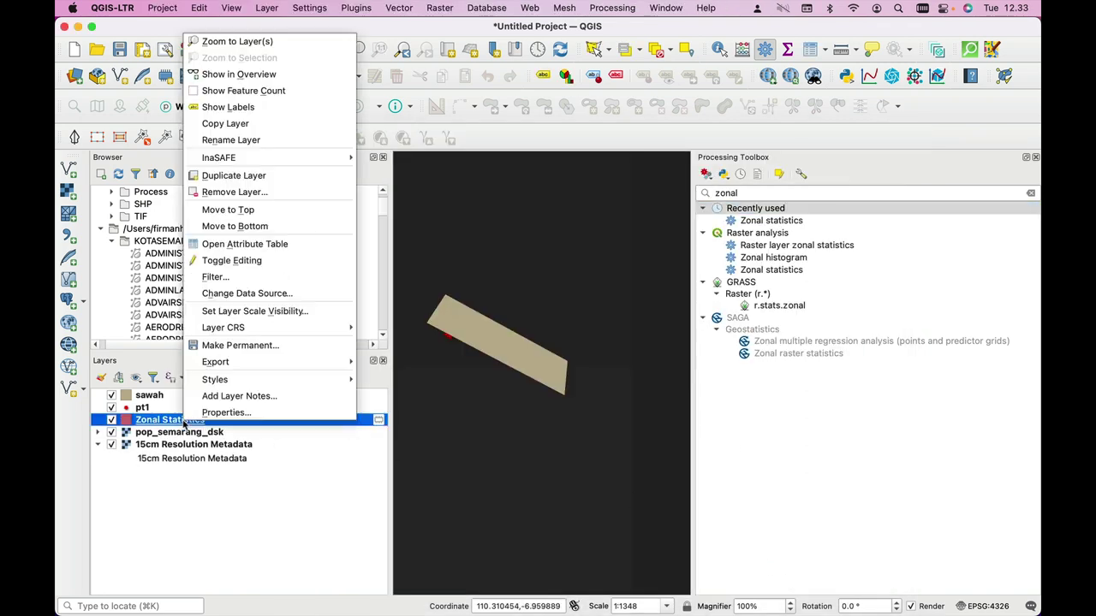
pyautogui.click(268, 247)
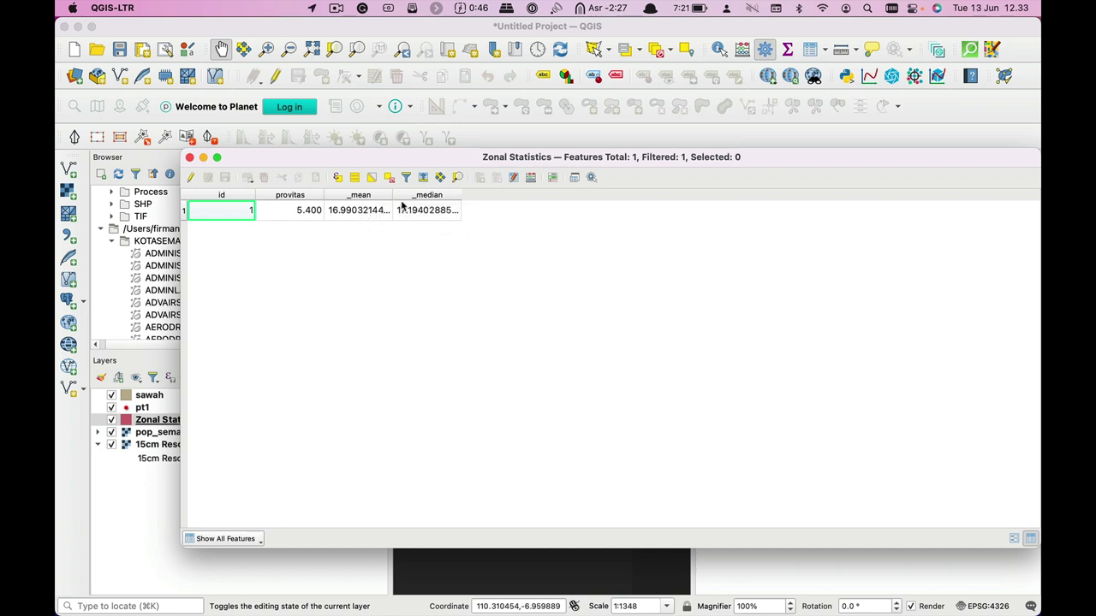
pyautogui.click(189, 158)
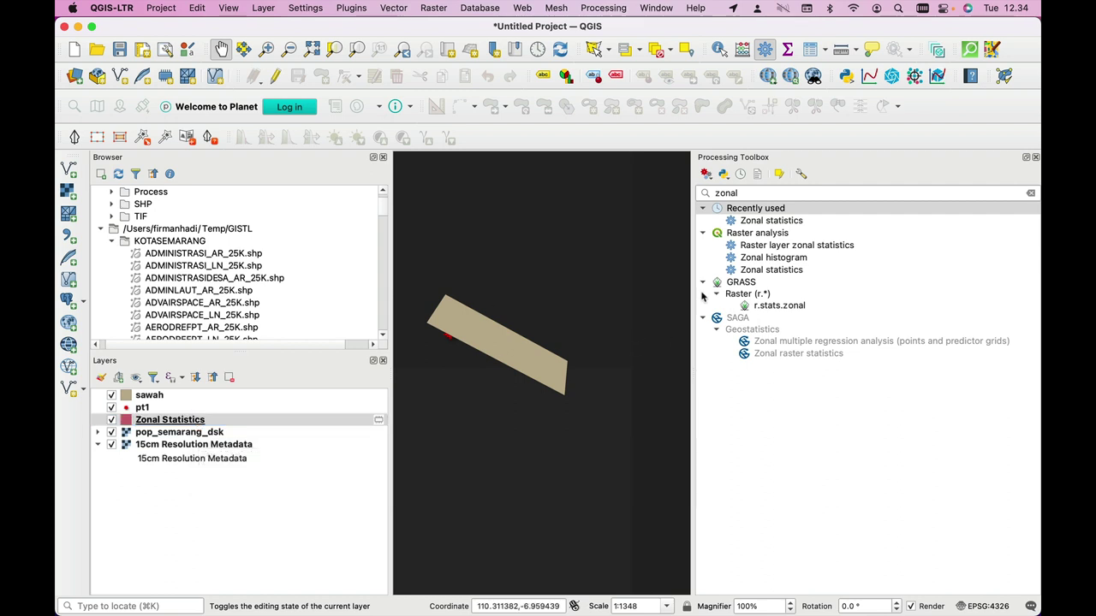
# Step: Set up another Zonal statistics run with sawah as the input layer and pop_semarang_dsk Band 1 (Gray) as the raster
pyautogui.doubleClick(770, 224)
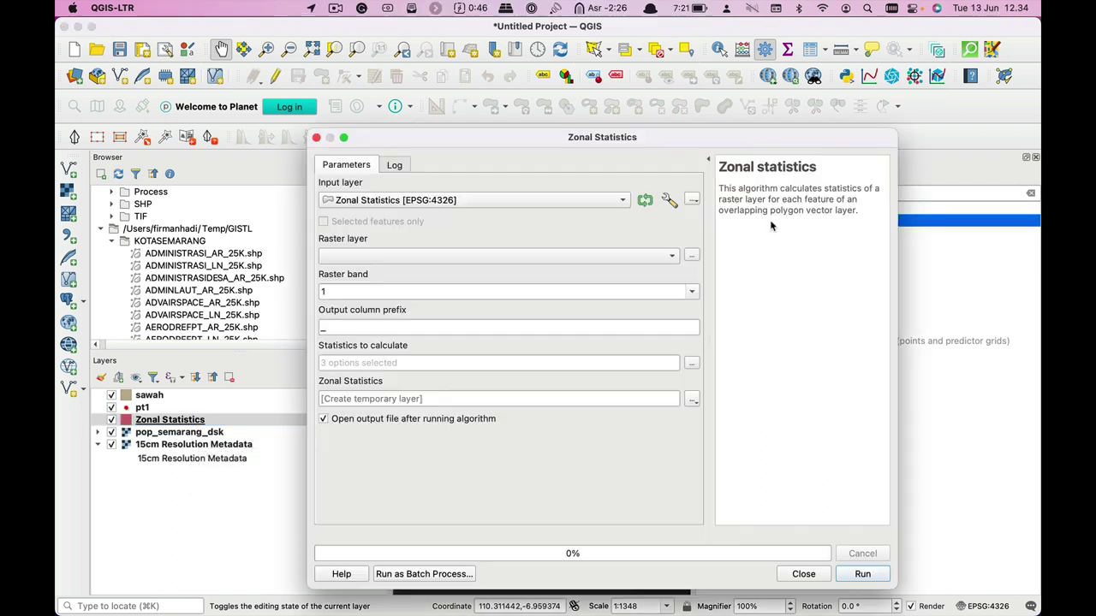
pyautogui.click(563, 199)
pyautogui.click(556, 183)
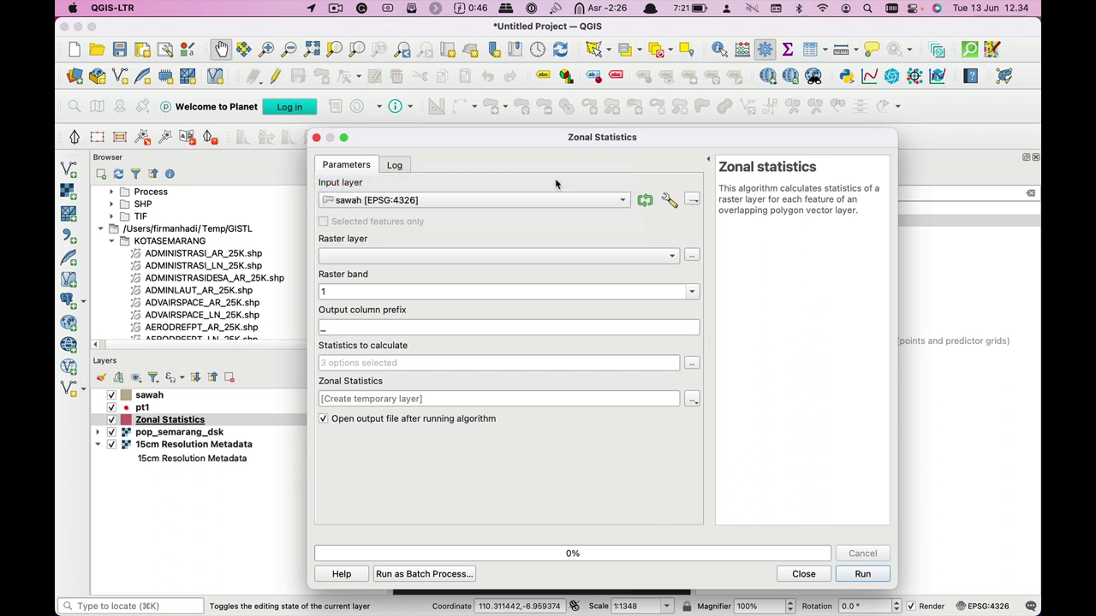
pyautogui.click(489, 255)
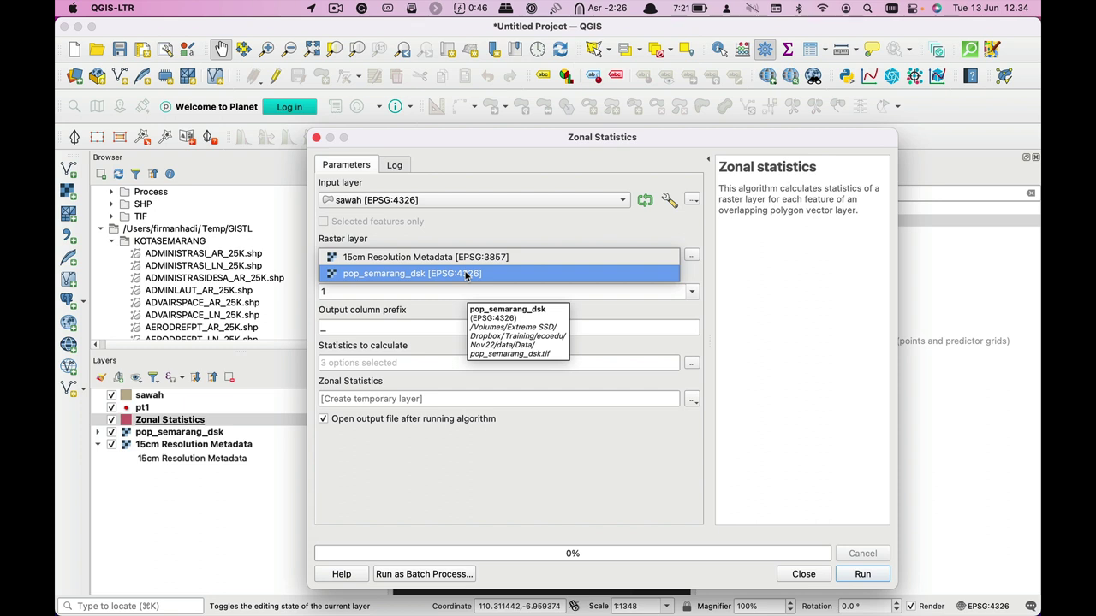
pyautogui.click(467, 274)
pyautogui.click(617, 291)
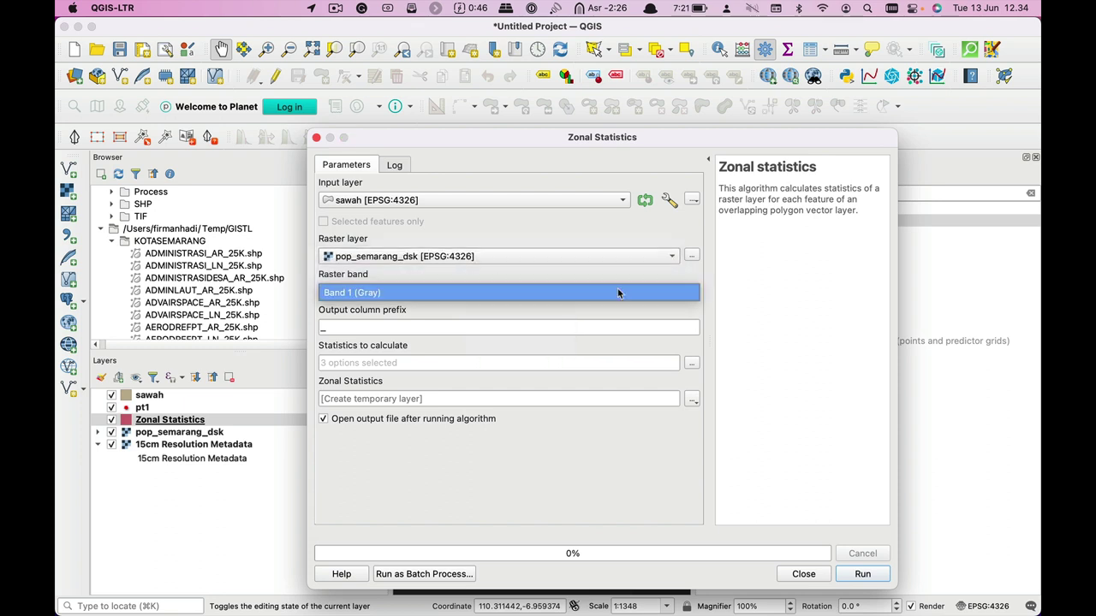
pyautogui.click(617, 291)
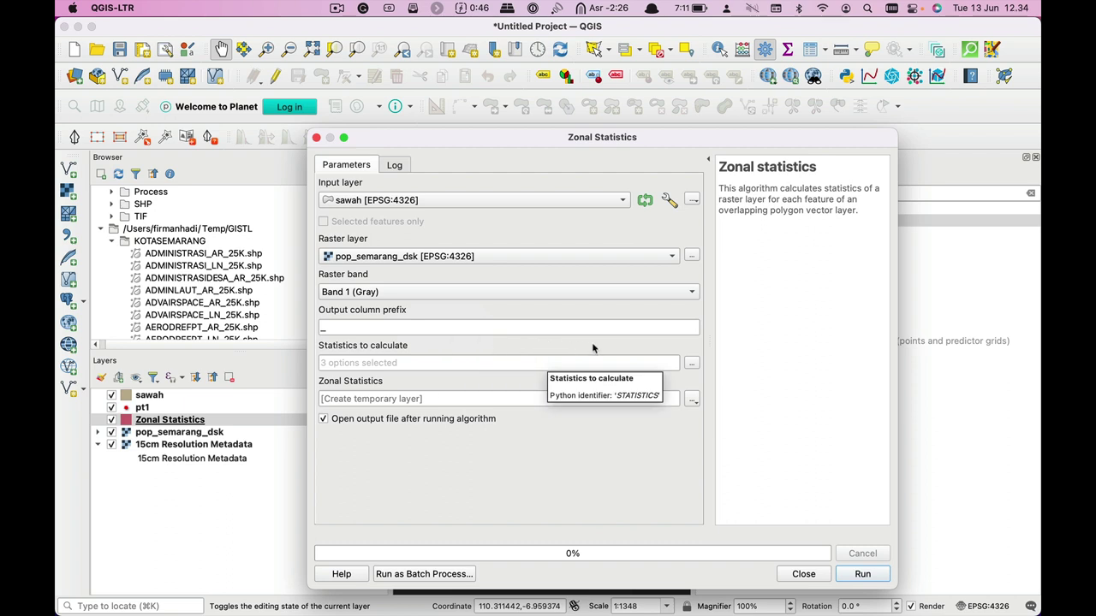
# Step: Set the output column prefix to _ndvi, limit the statistics to Mean and Median, and run the algorithm into a temporary layer
pyautogui.click(556, 326)
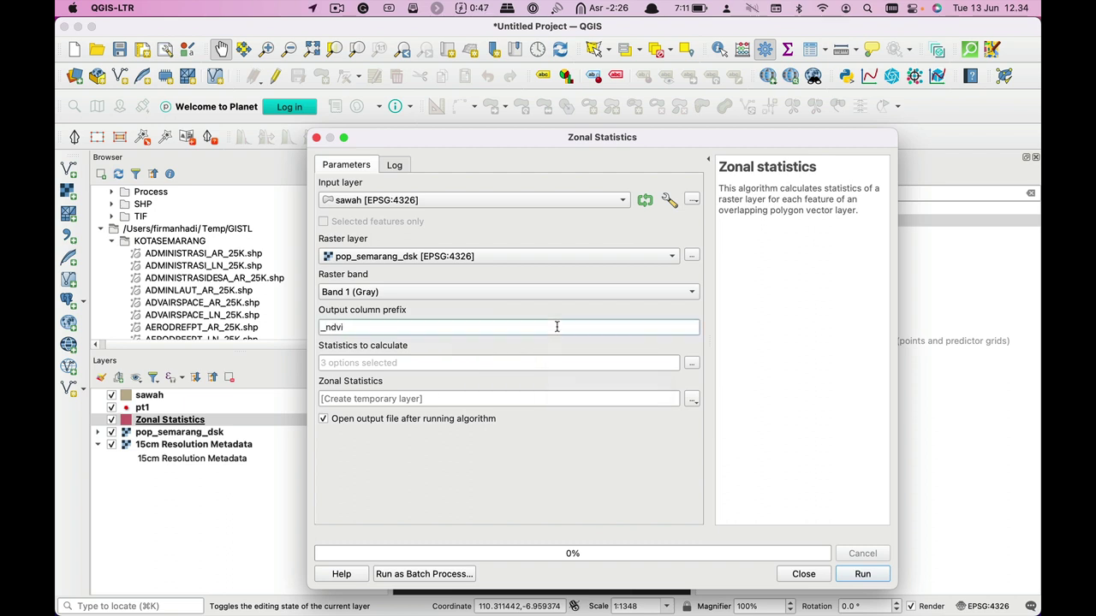
pyautogui.click(691, 363)
pyautogui.click(329, 206)
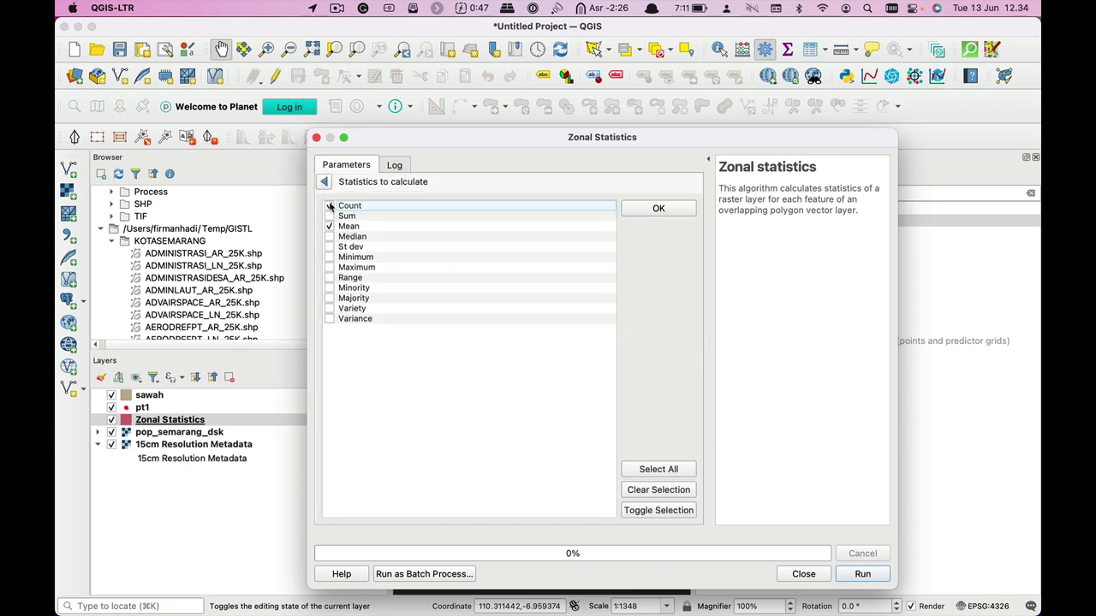
pyautogui.click(329, 236)
pyautogui.click(325, 182)
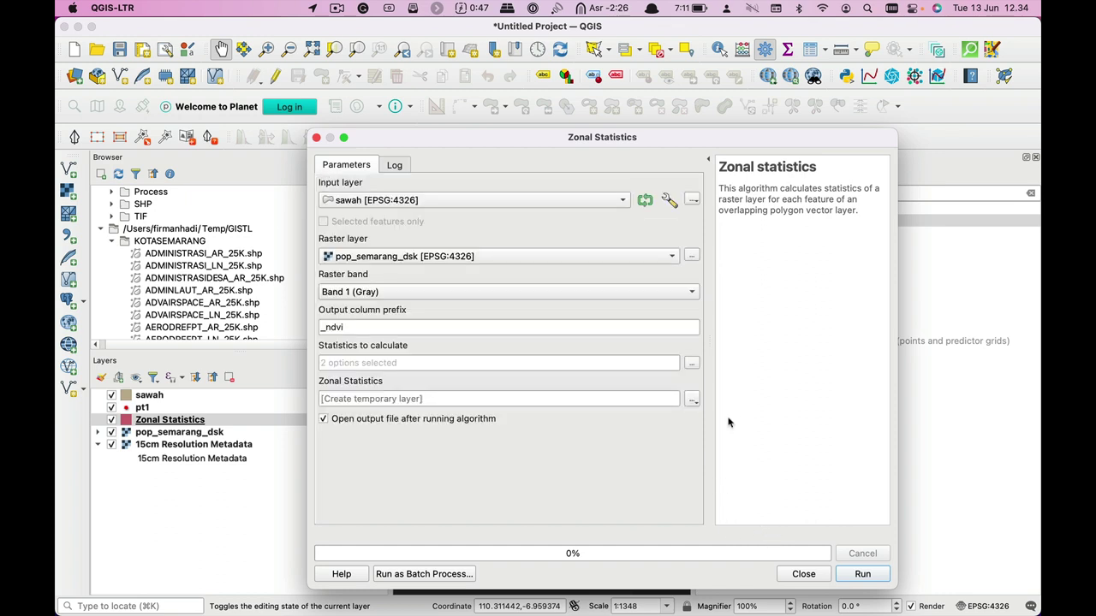
pyautogui.click(863, 575)
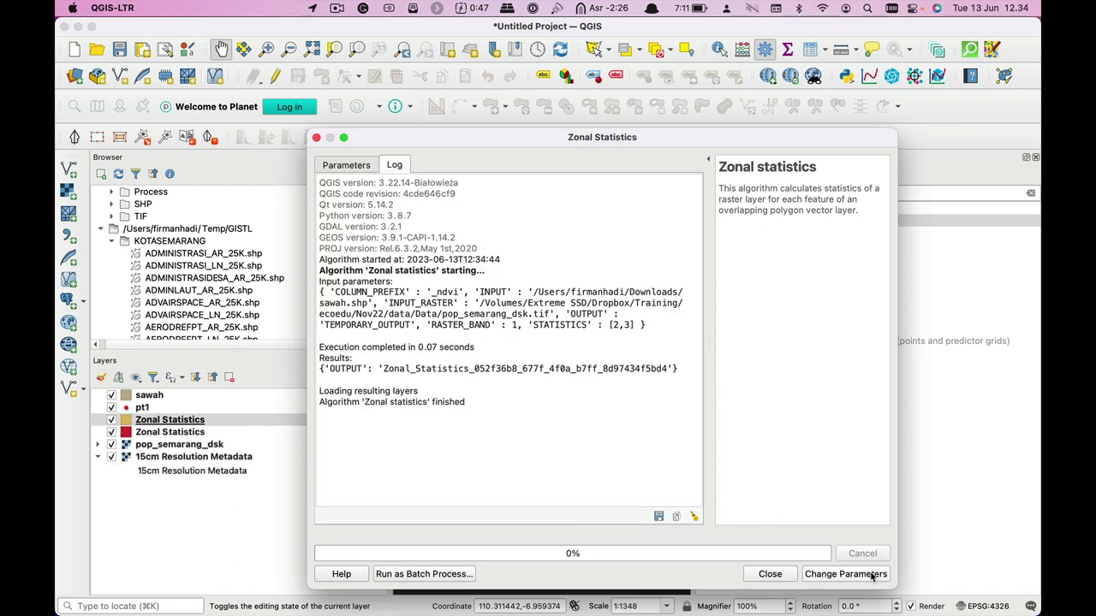
pyautogui.click(789, 580)
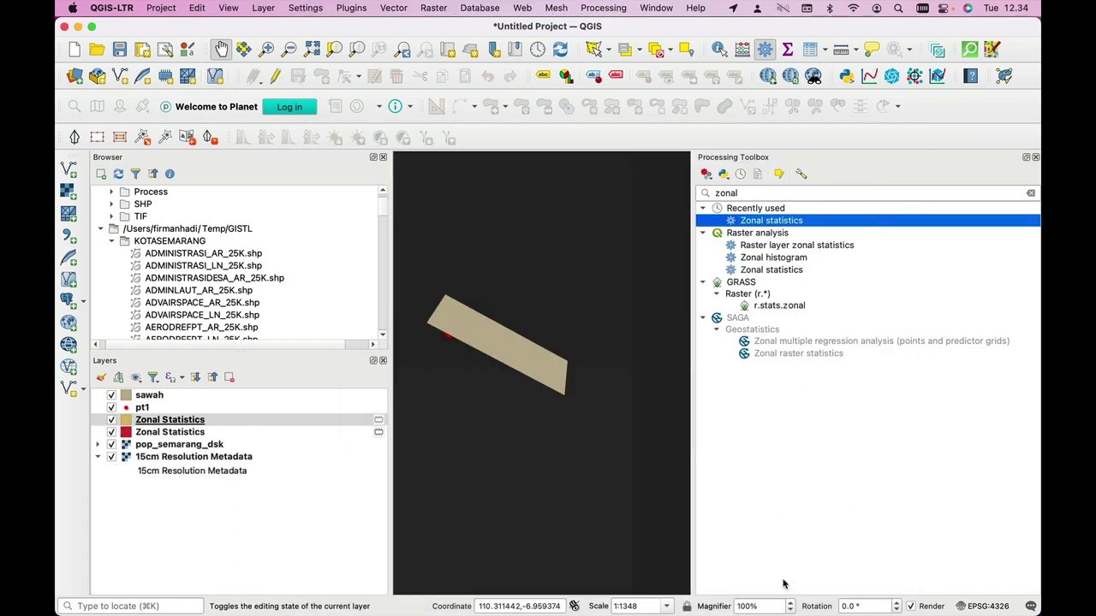
# Step: Review the attribute table of the newest Zonal Statistics layer to check its _ndvi column names
pyautogui.click(194, 420)
pyautogui.rightClick(194, 420)
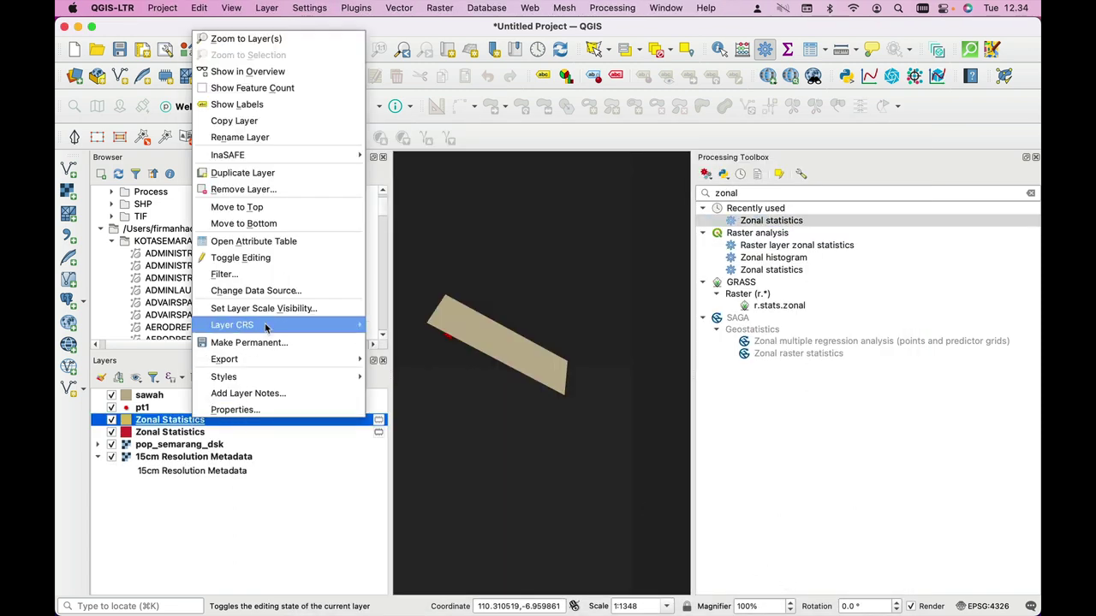
pyautogui.click(253, 240)
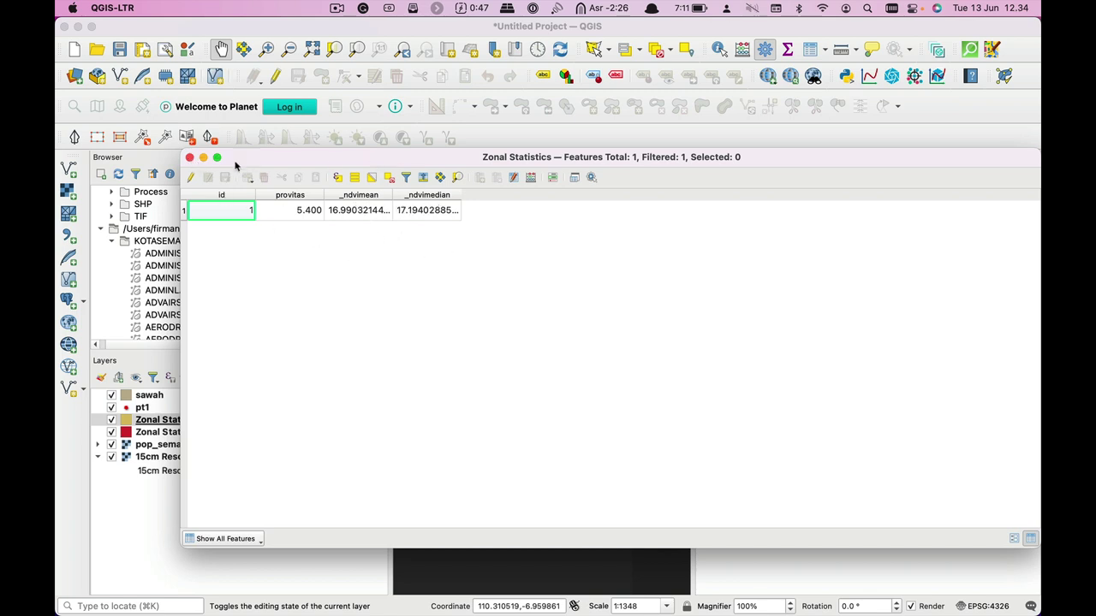
pyautogui.click(189, 158)
# Step: Remove the older Zonal Statistics layer, directly above pop_semarang_dsk, from the project
pyautogui.rightClick(195, 421)
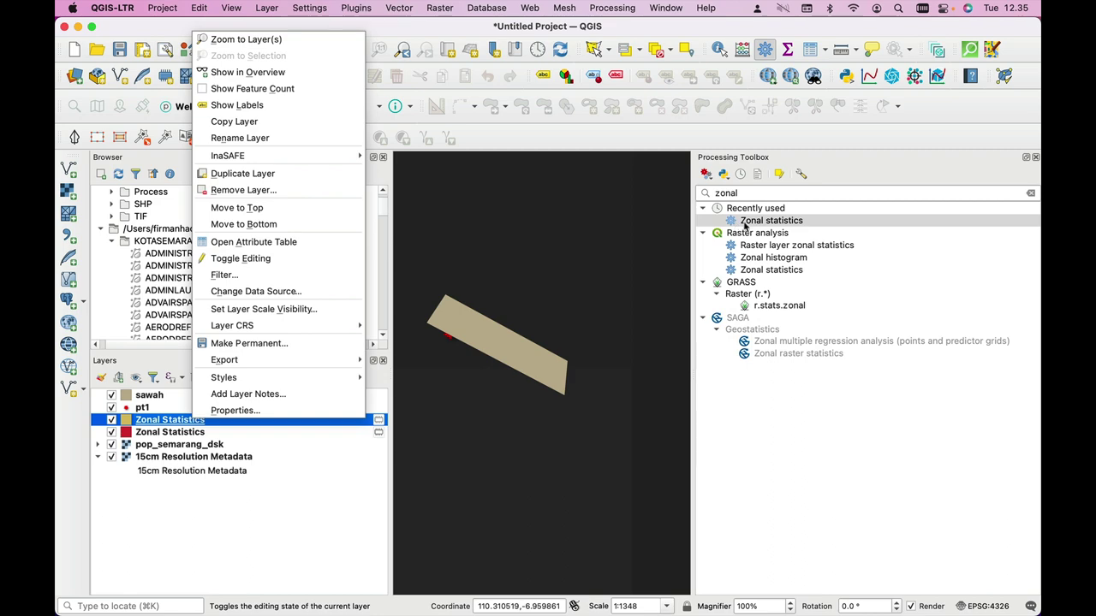
pyautogui.click(190, 442)
pyautogui.click(188, 437)
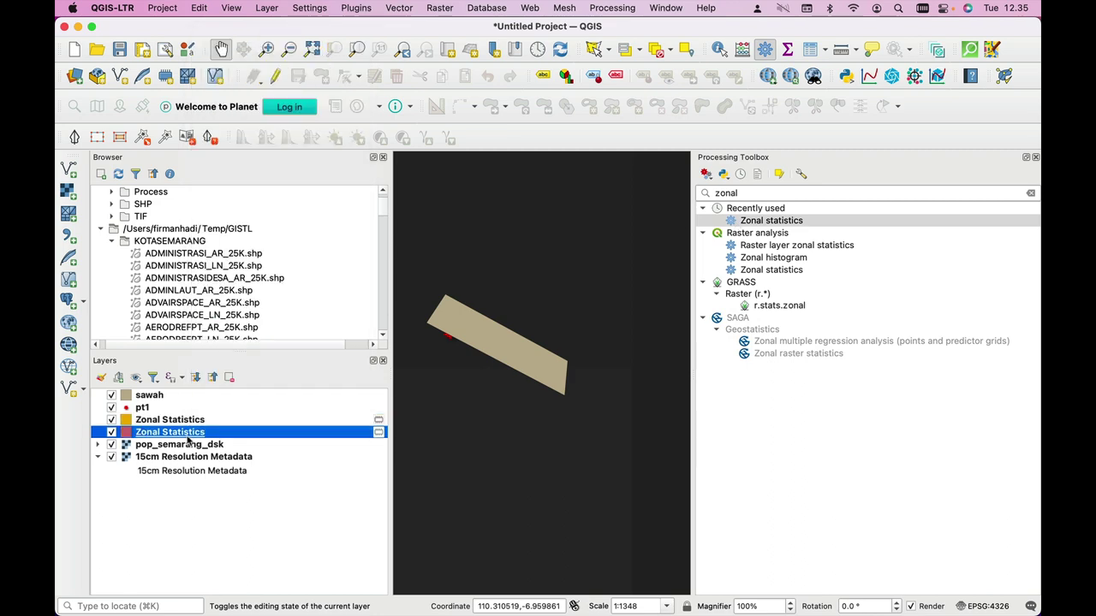
pyautogui.rightClick(188, 438)
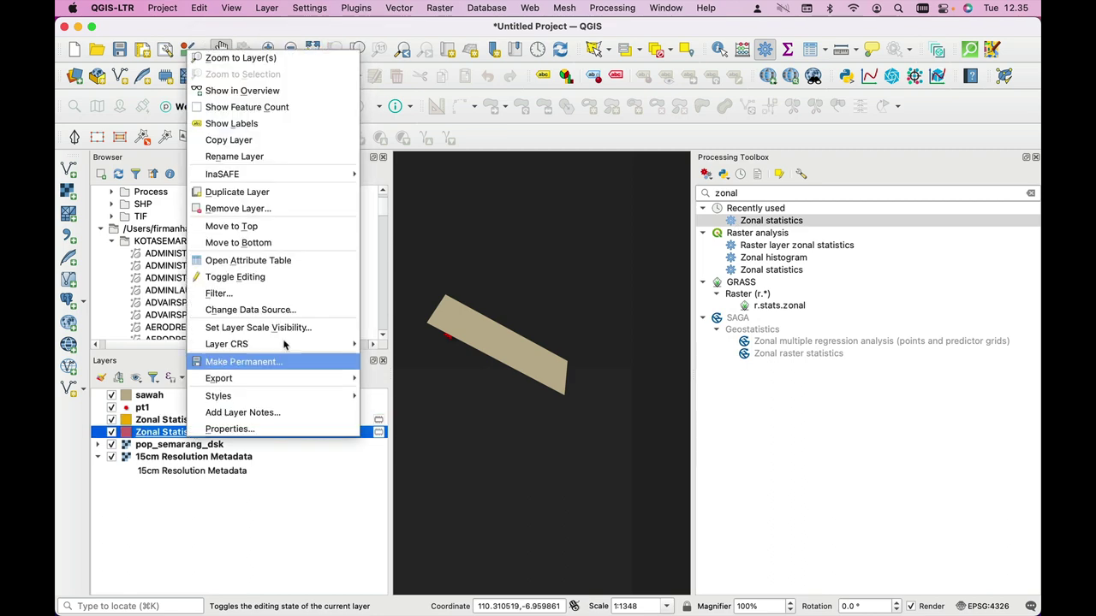
pyautogui.click(279, 209)
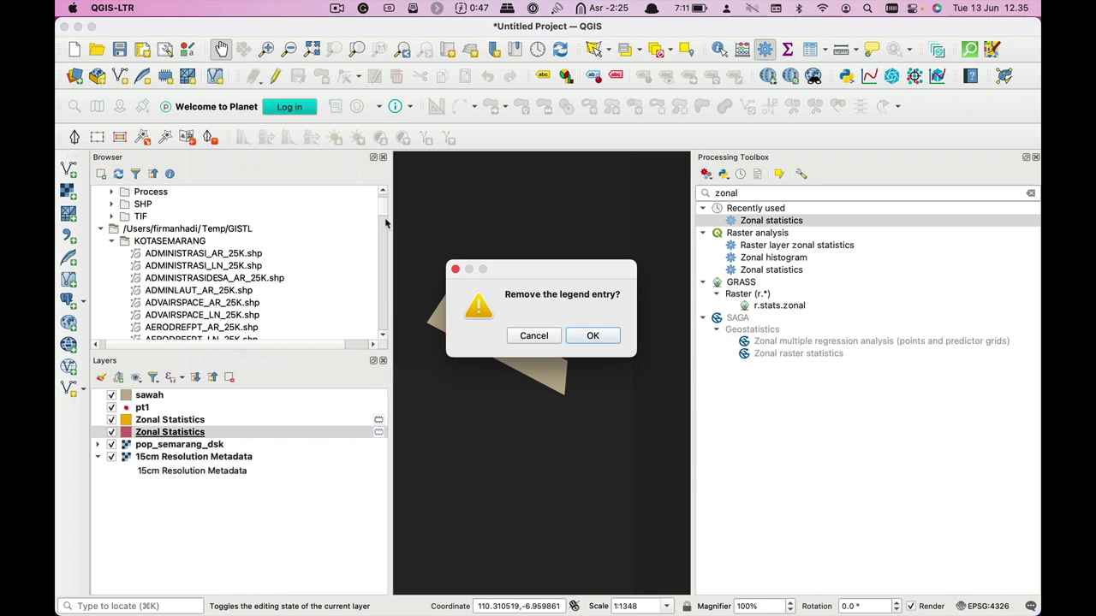
pyautogui.click(587, 334)
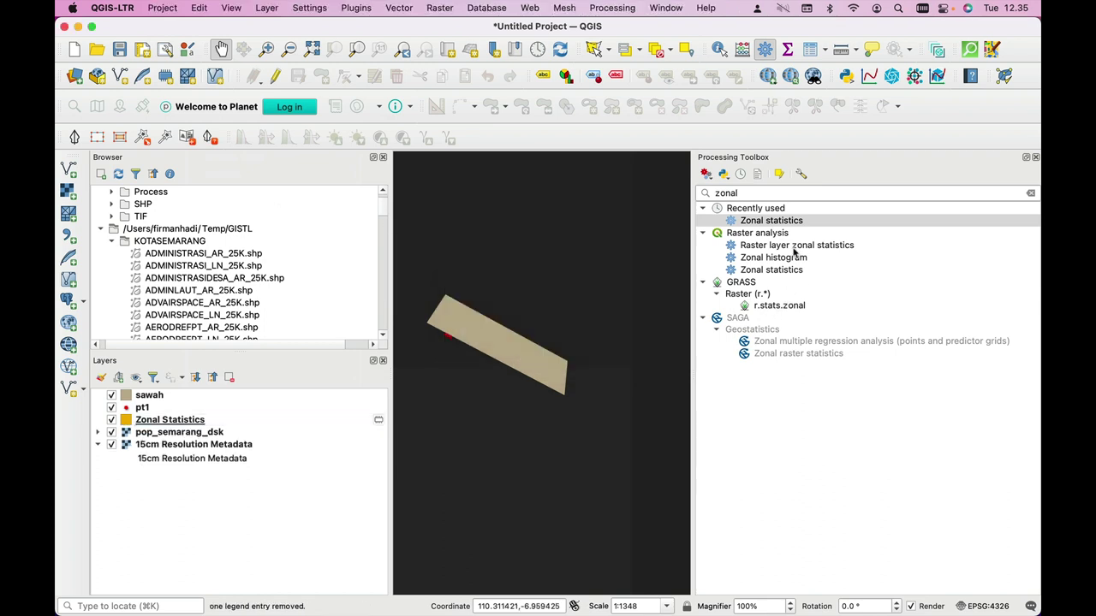
# Step: Set up Zonal statistics on the remaining Zonal Statistics layer with pop_semarang_dsk Band 1 (Gray) and the output column prefix _evi
pyautogui.click(779, 222)
pyautogui.doubleClick(749, 222)
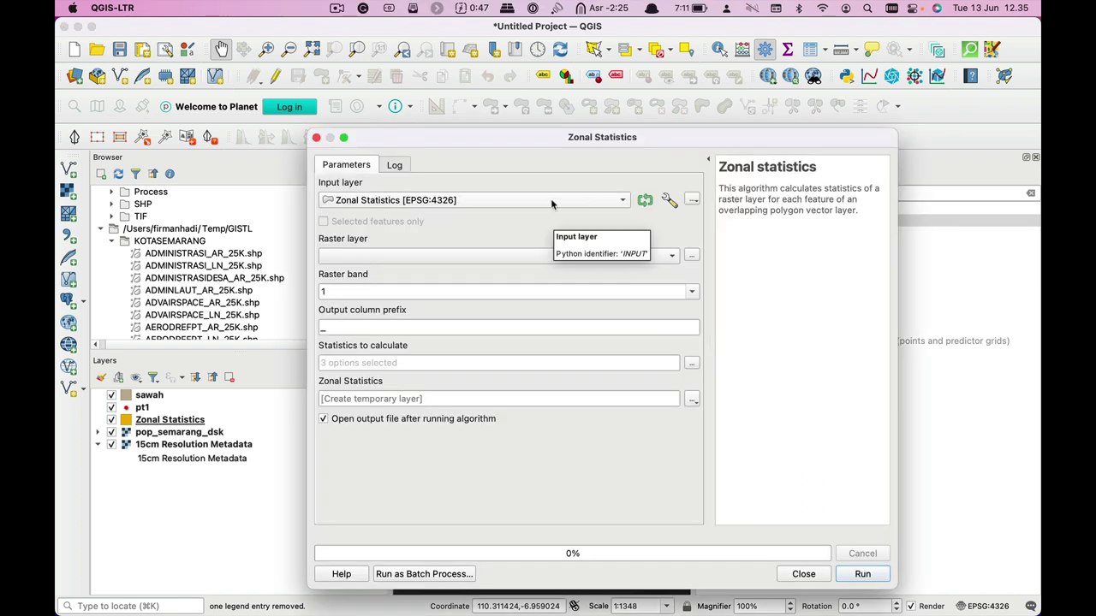
pyautogui.click(544, 254)
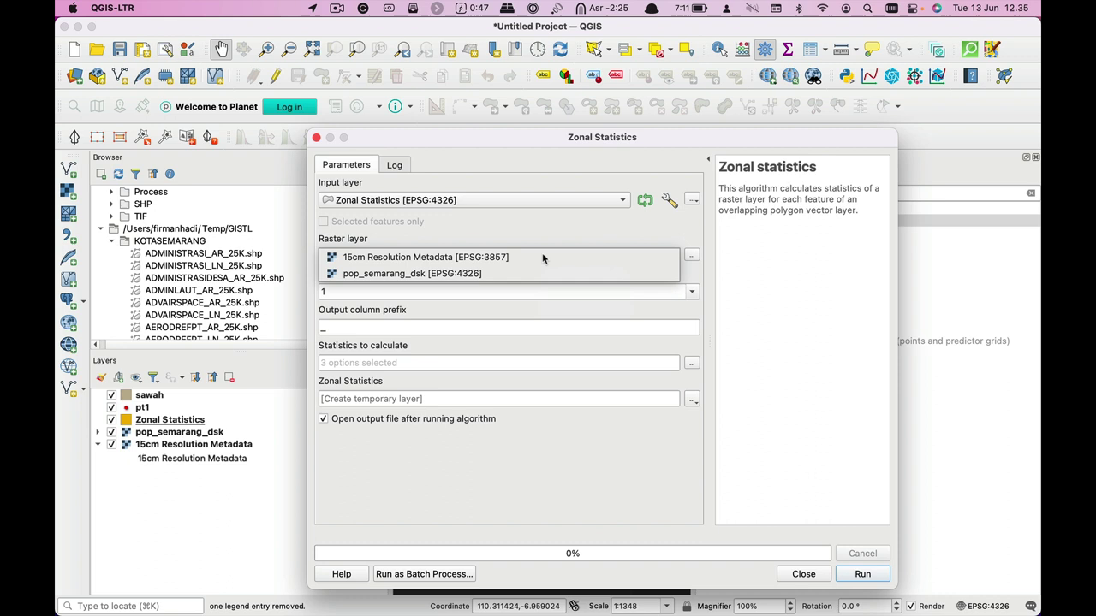
pyautogui.click(503, 273)
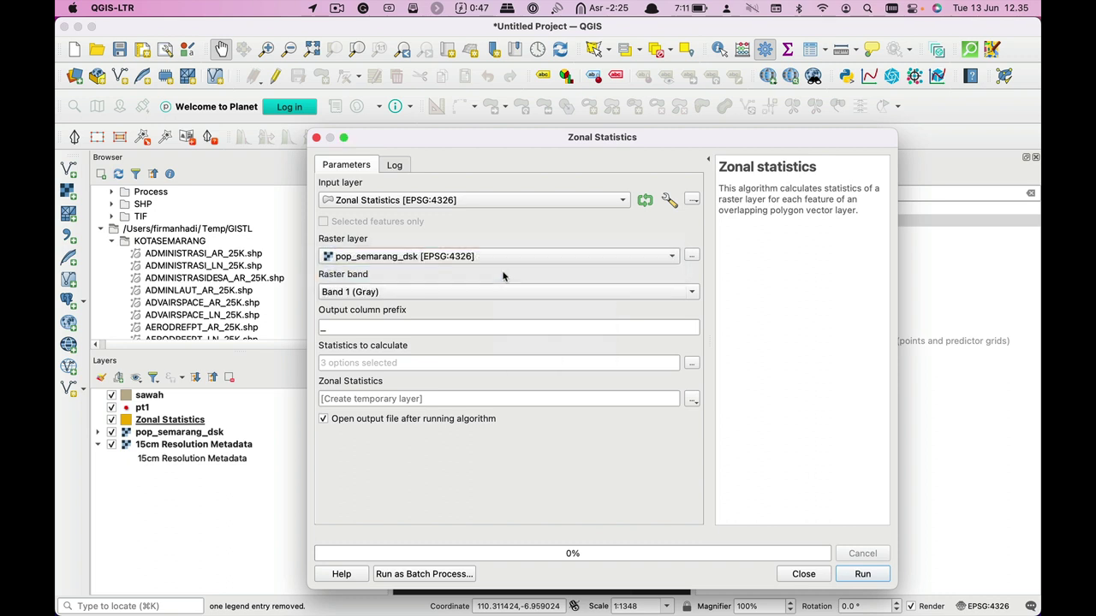
pyautogui.click(593, 328)
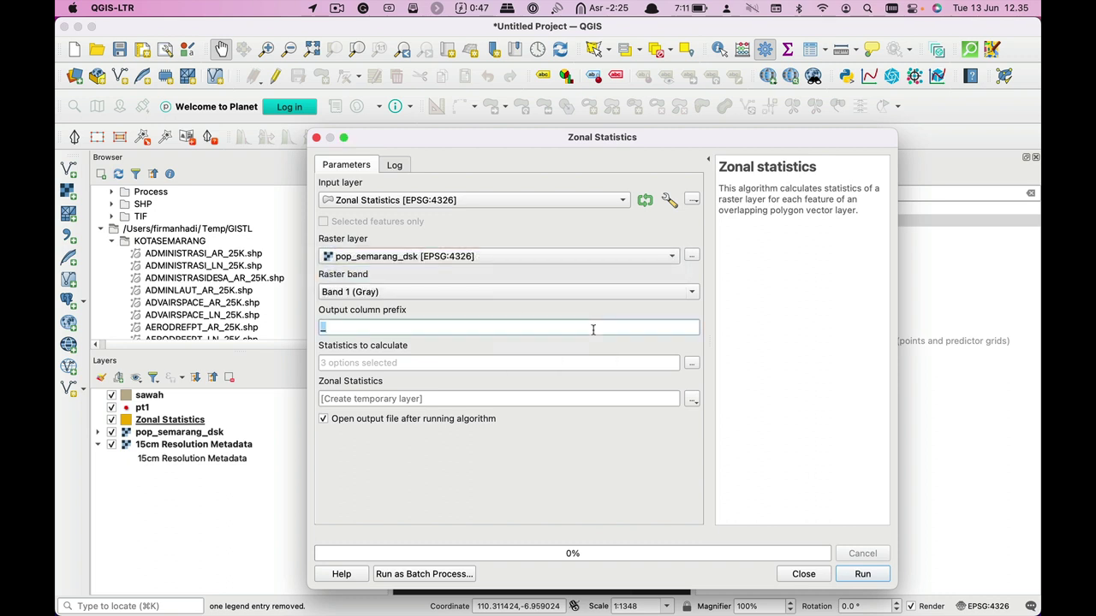
pyautogui.write('evi')
# Step: Restrict the _evi statistics to Mean and Median and run the algorithm into a temporary layer
pyautogui.click(692, 363)
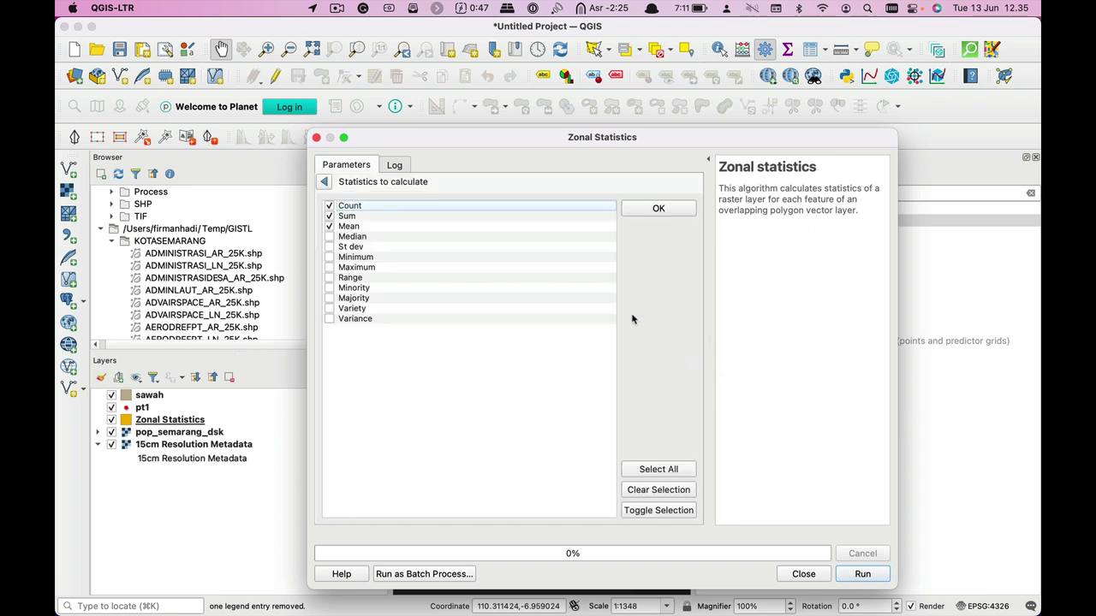
pyautogui.click(329, 205)
pyautogui.click(329, 216)
pyautogui.click(329, 237)
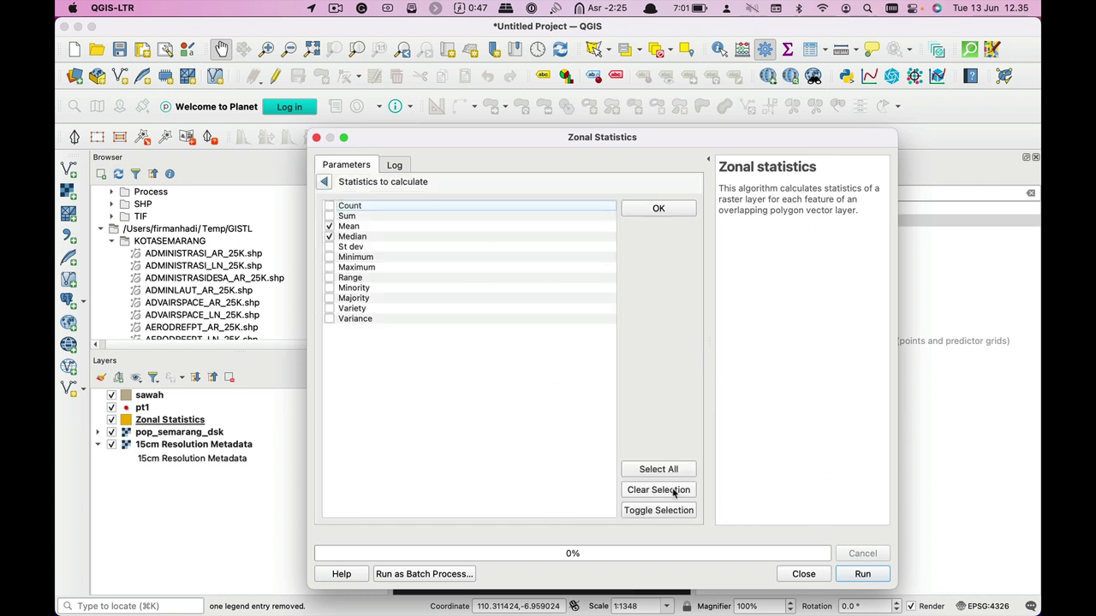
pyautogui.click(853, 575)
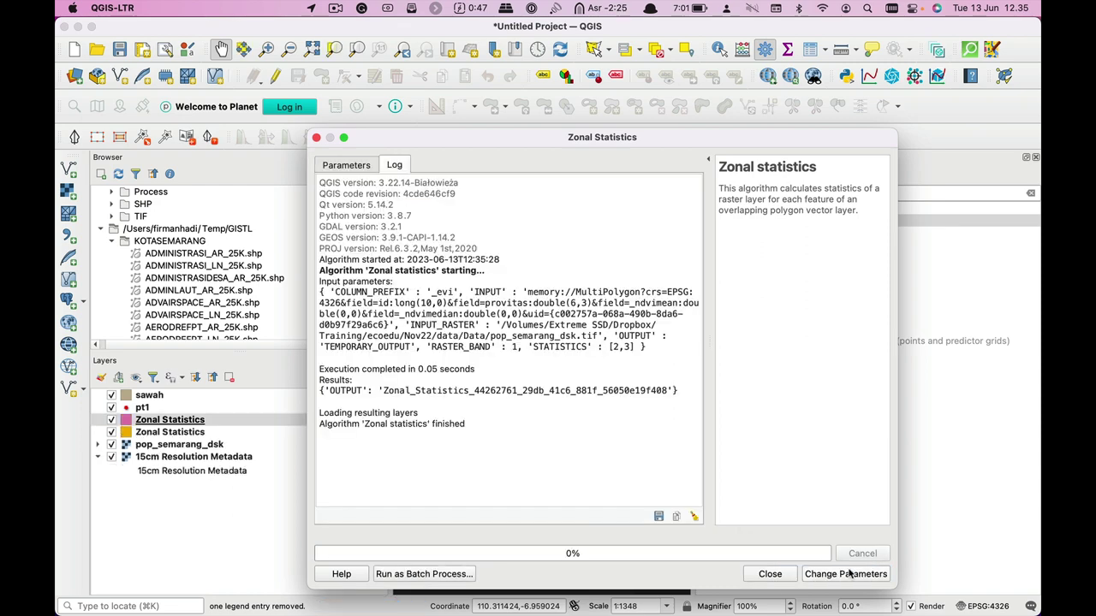
pyautogui.click(789, 575)
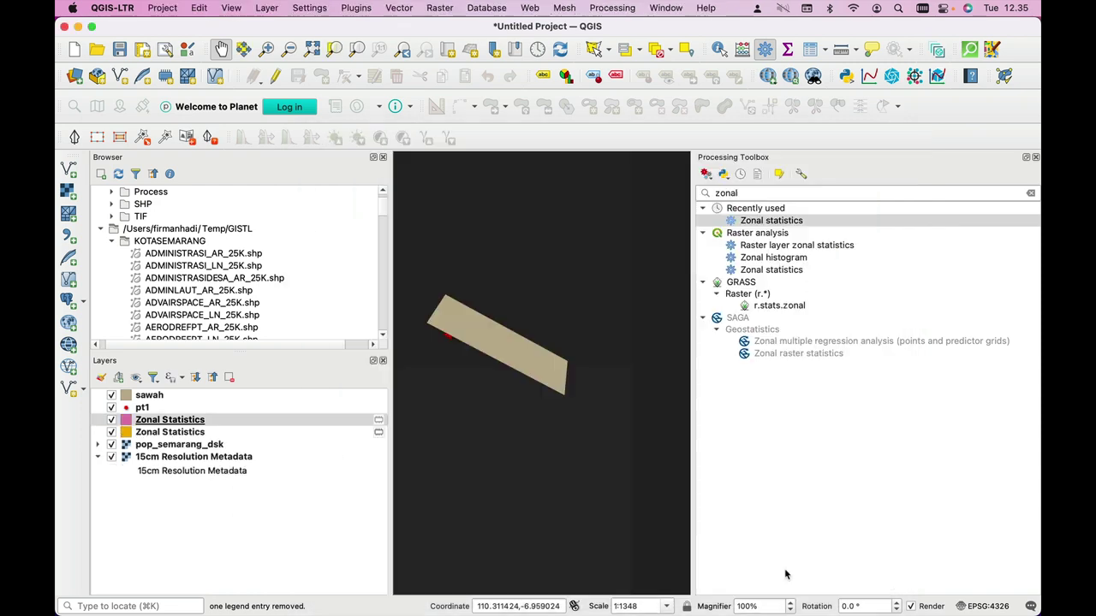
# Step: Inspect the attribute table of the latest Zonal Statistics layer for the combined _ndvi and _evi columns
pyautogui.rightClick(161, 420)
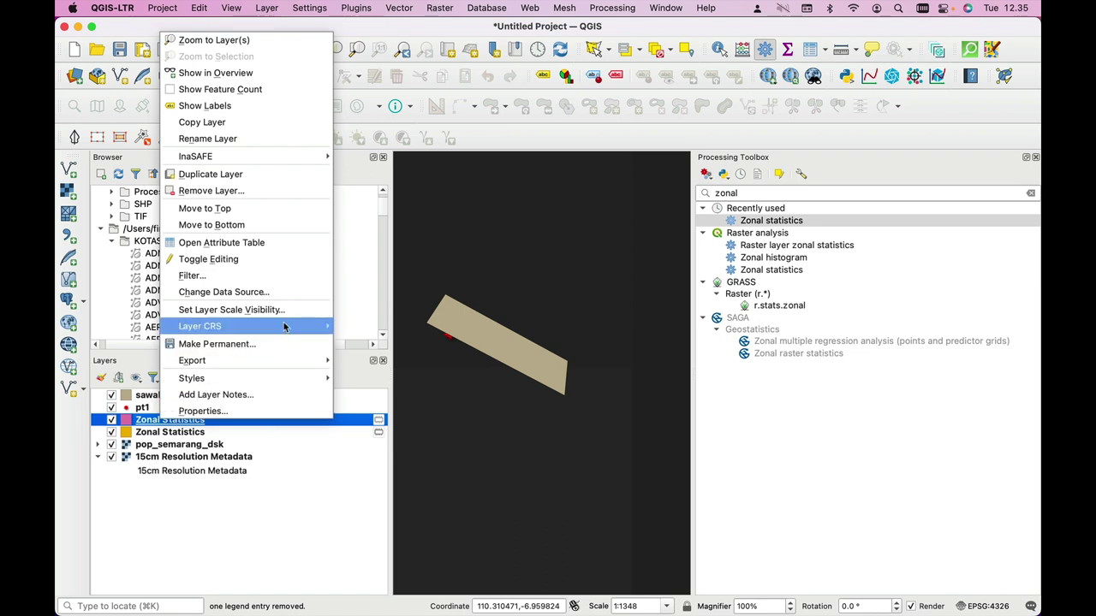
pyautogui.click(279, 247)
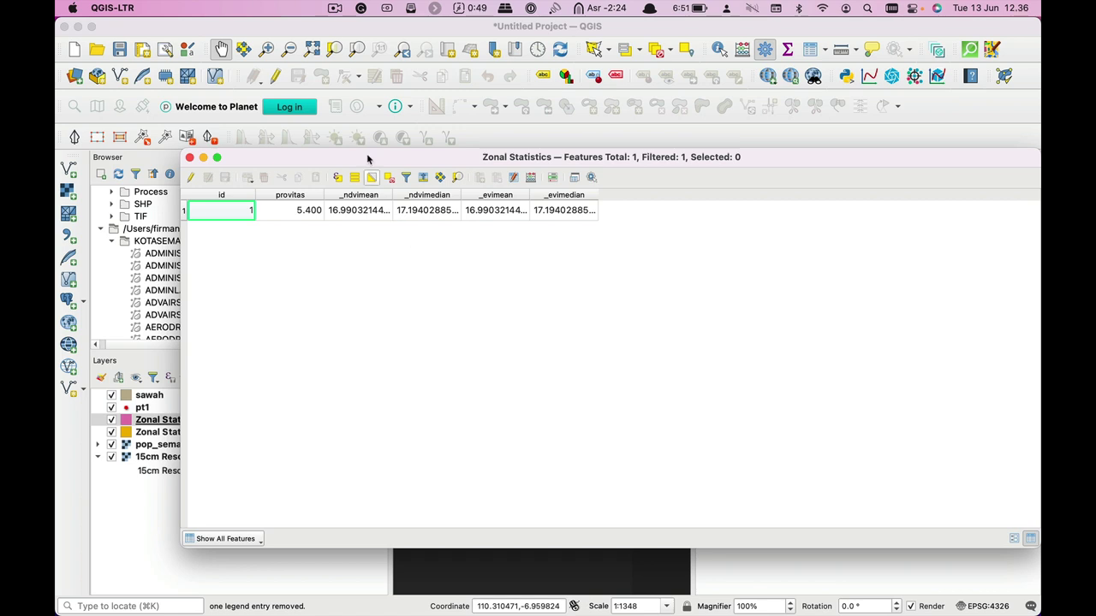
pyautogui.click(156, 527)
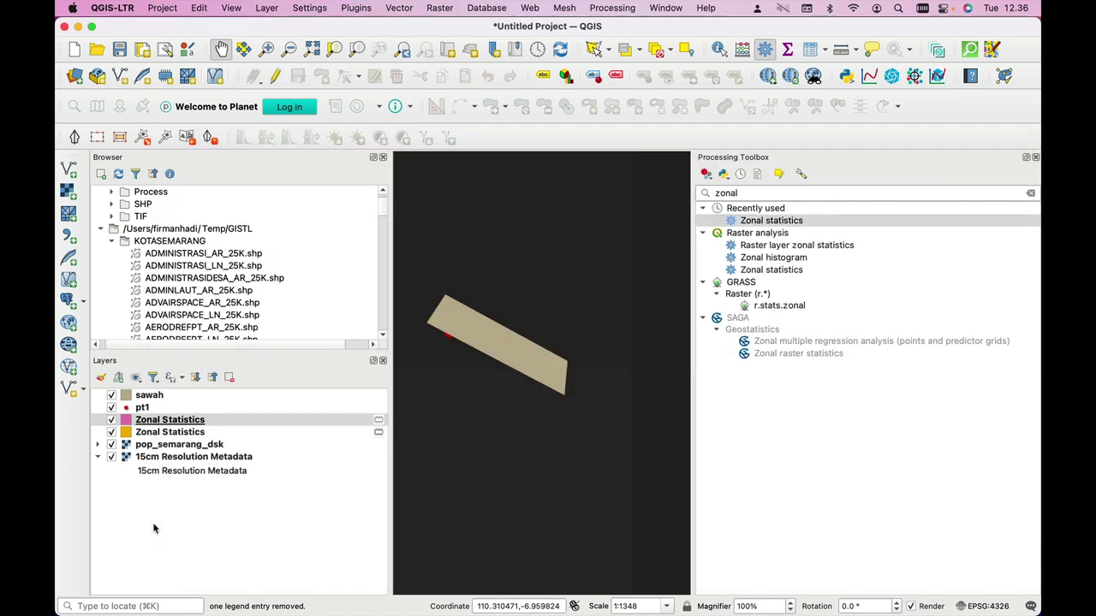
# Step: Change the sawah layer's symbology to the outline red preset
pyautogui.click(152, 396)
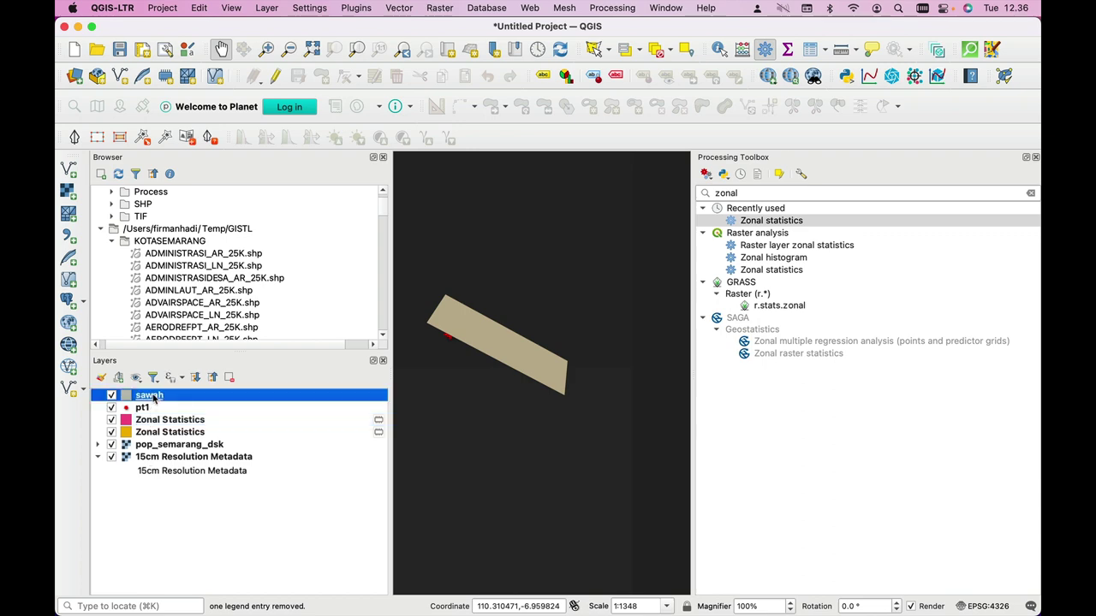
pyautogui.doubleClick(152, 396)
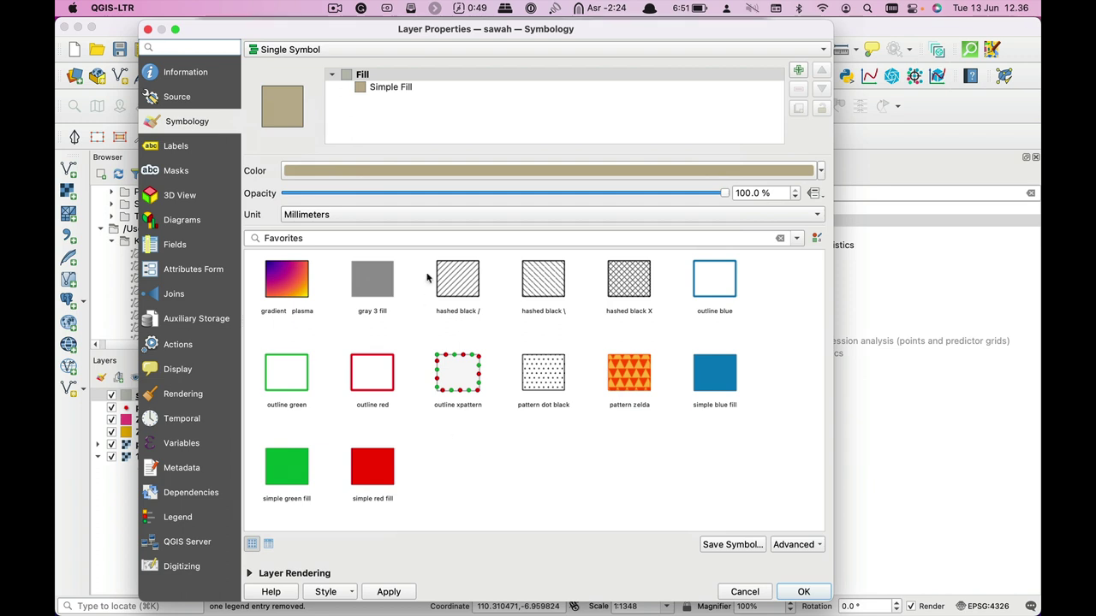
pyautogui.click(383, 380)
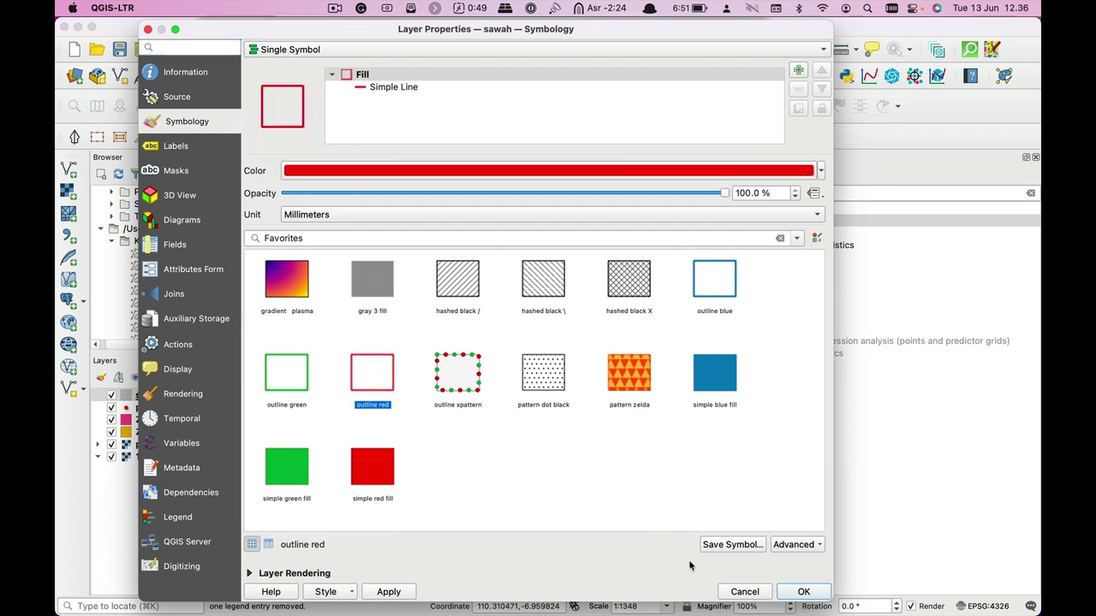
pyautogui.click(788, 594)
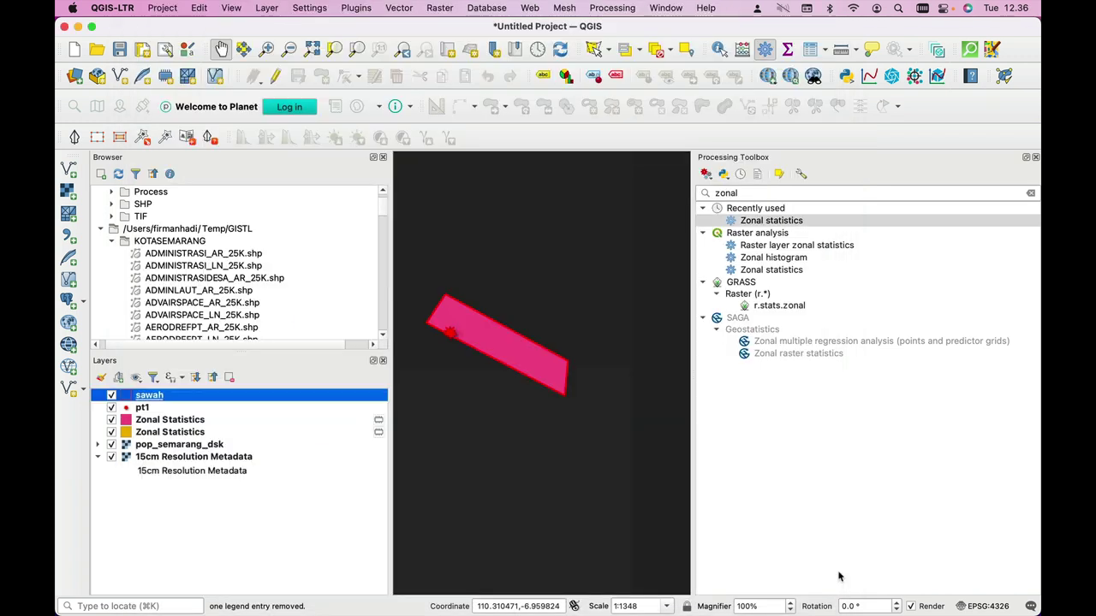